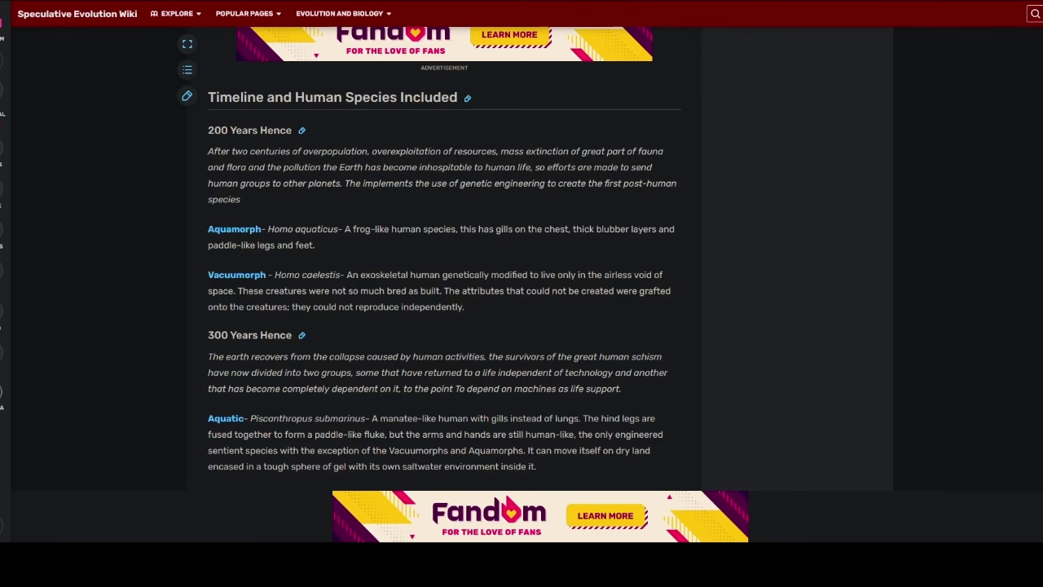
# Step: Scroll the Man After Man wiki timeline down to the 1,000–10,000 Years Hence species entries
pyautogui.scroll(10, 447, 167)
pyautogui.scroll(8, 446, 166)
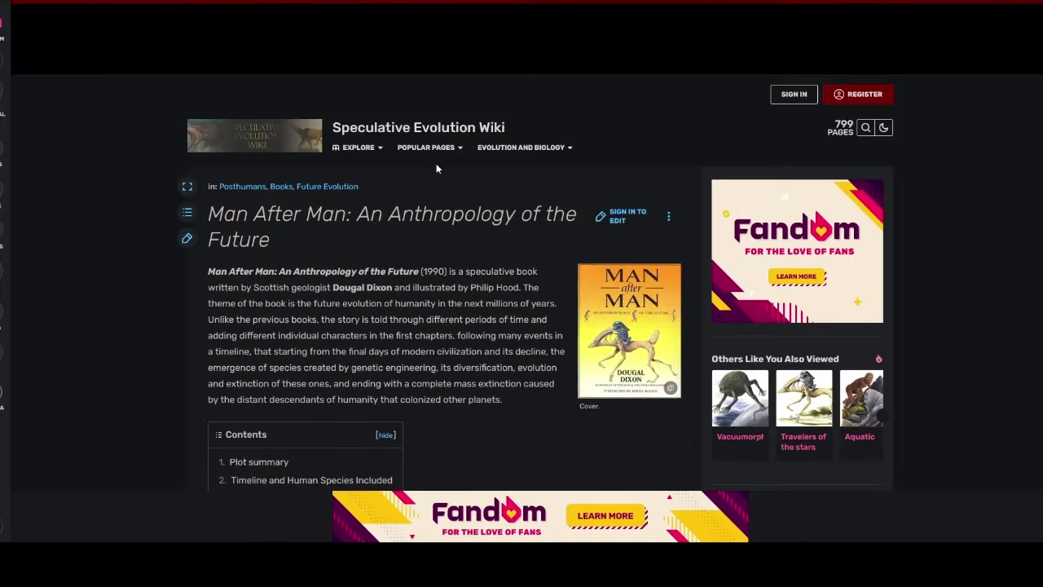
pyautogui.scroll(-15, 541, 252)
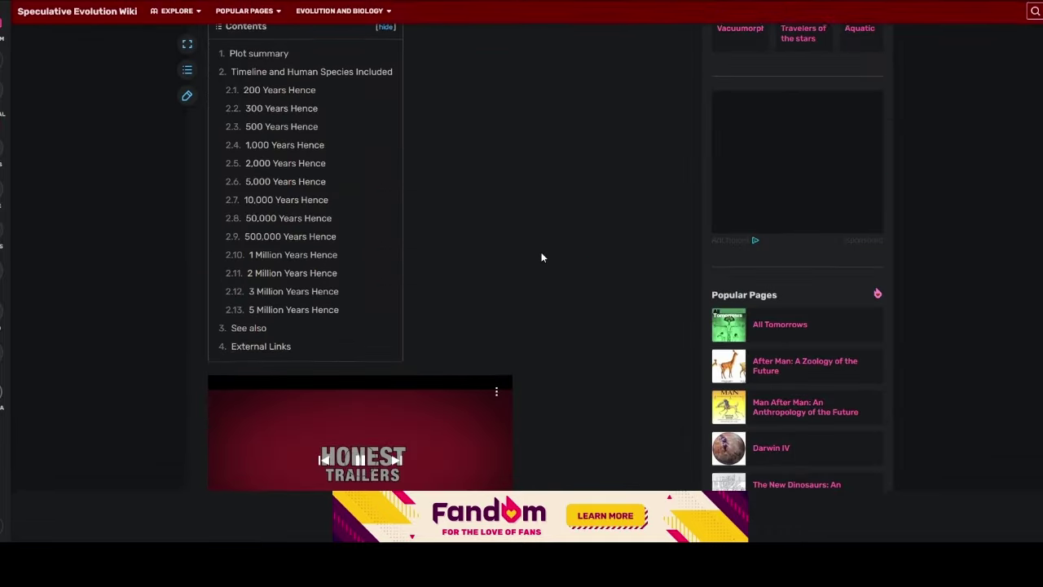
pyautogui.scroll(-1, 525, 252)
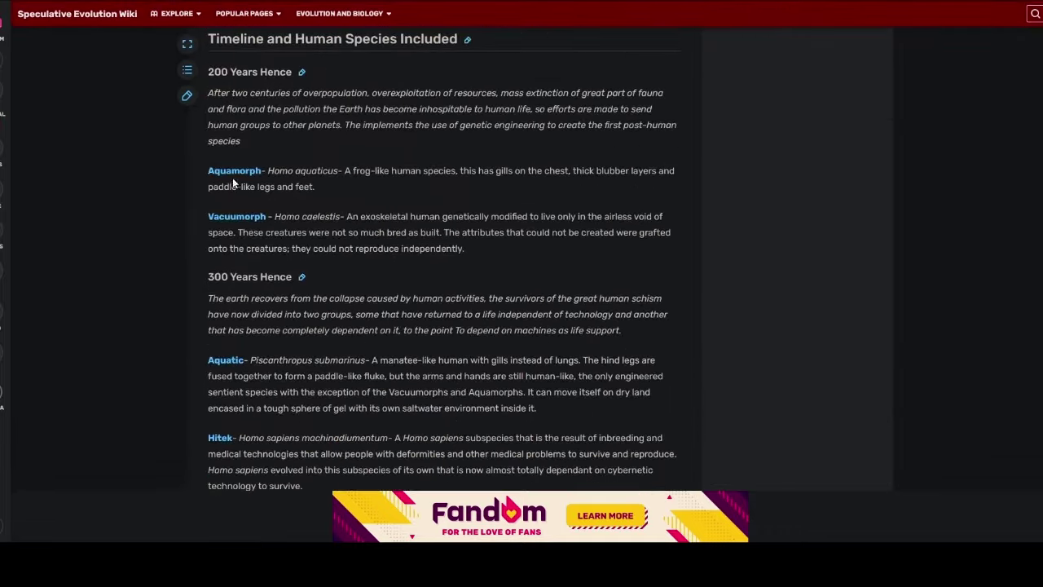
pyautogui.scroll(-4, 235, 229)
pyautogui.scroll(-3, 255, 268)
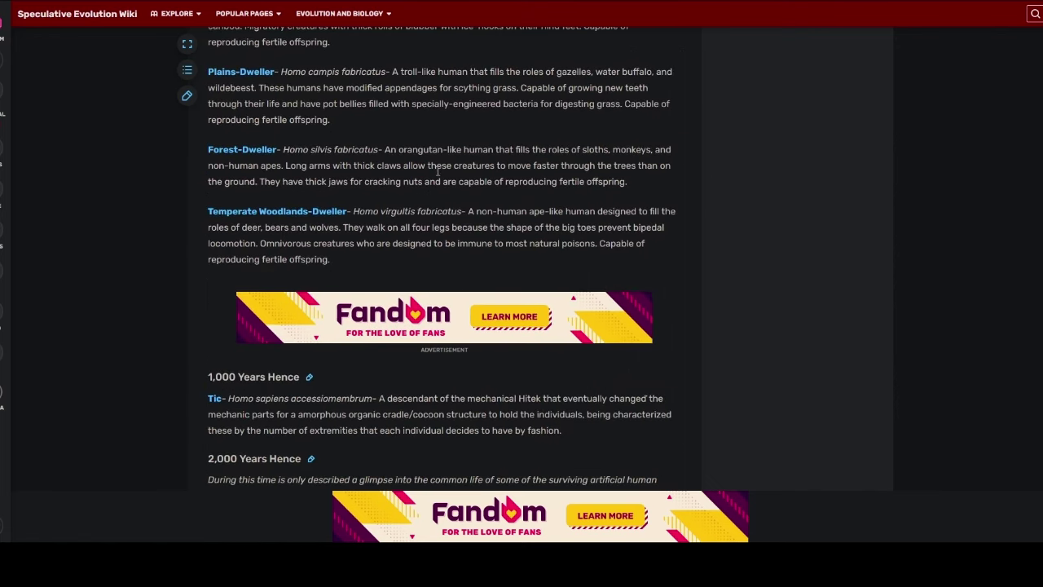
pyautogui.scroll(-3, 466, 169)
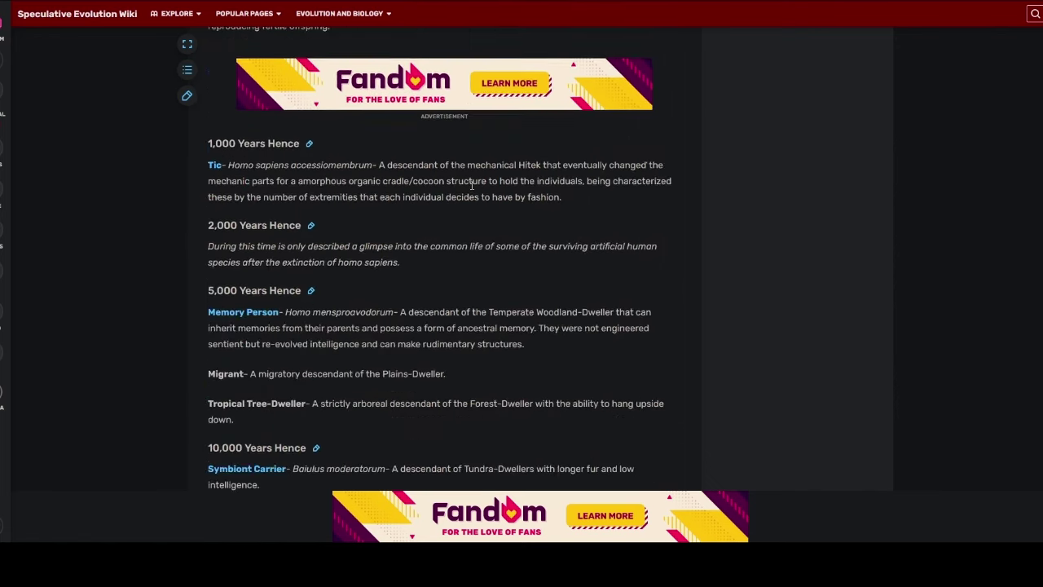
pyautogui.scroll(-1, 461, 245)
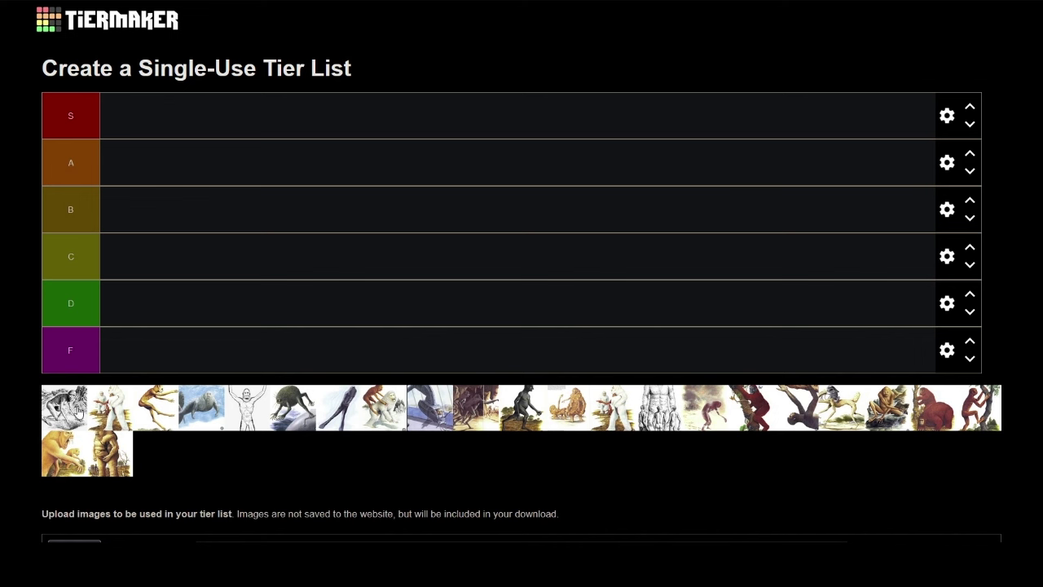
# Step: Pick up the first unranked species image in the TierMaker pool to start ranking
pyautogui.moveTo(67, 408)
pyautogui.mouseDown()
pyautogui.moveTo(148, 353)
pyautogui.moveTo(101, 357)
pyautogui.moveTo(54, 404)
pyautogui.mouseUp()
# Step: Place the grey sketch first in tier D, then bring a white figure forward and add it to D
pyautogui.moveTo(66, 418); pyautogui.dragTo(169, 316)
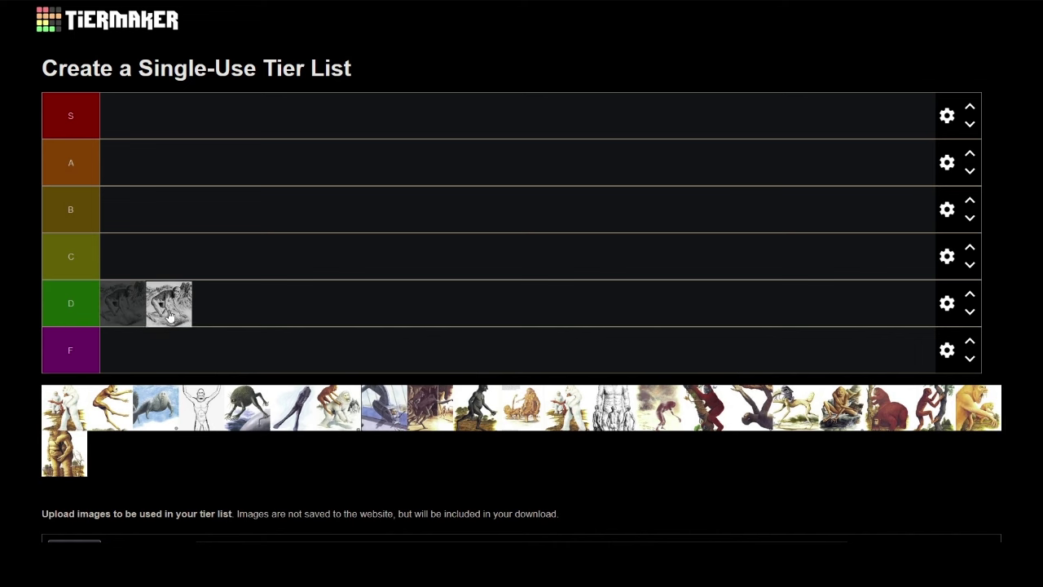
pyautogui.moveTo(169, 316); pyautogui.dragTo(168, 313)
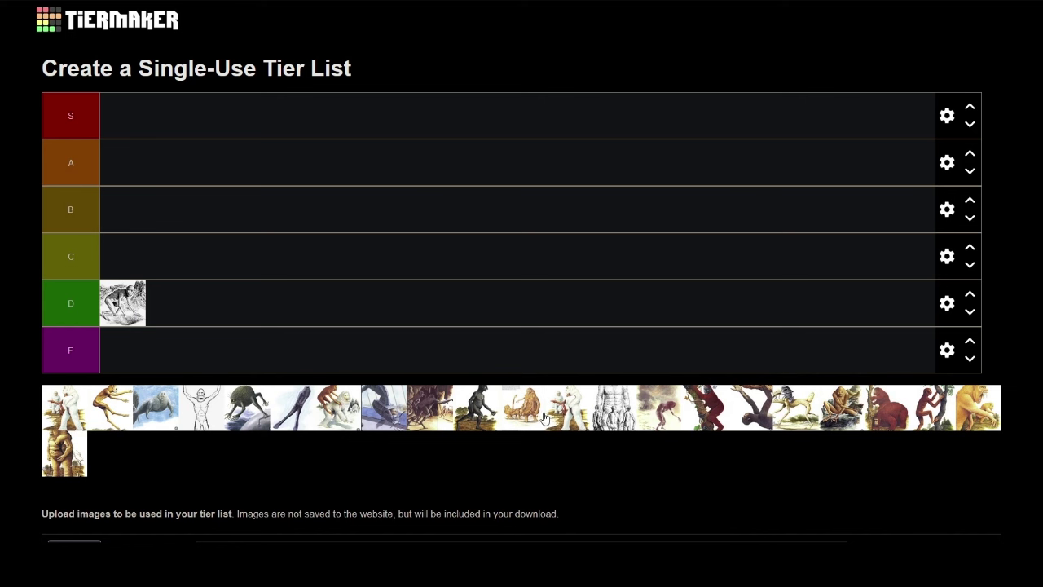
pyautogui.moveTo(573, 413); pyautogui.dragTo(61, 407)
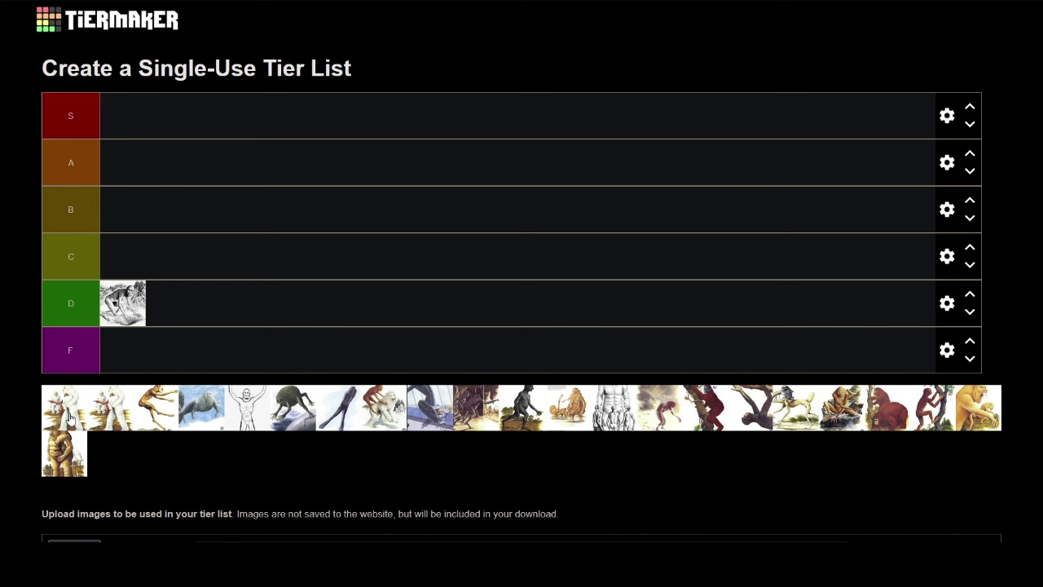
pyautogui.moveTo(74, 416); pyautogui.dragTo(216, 312)
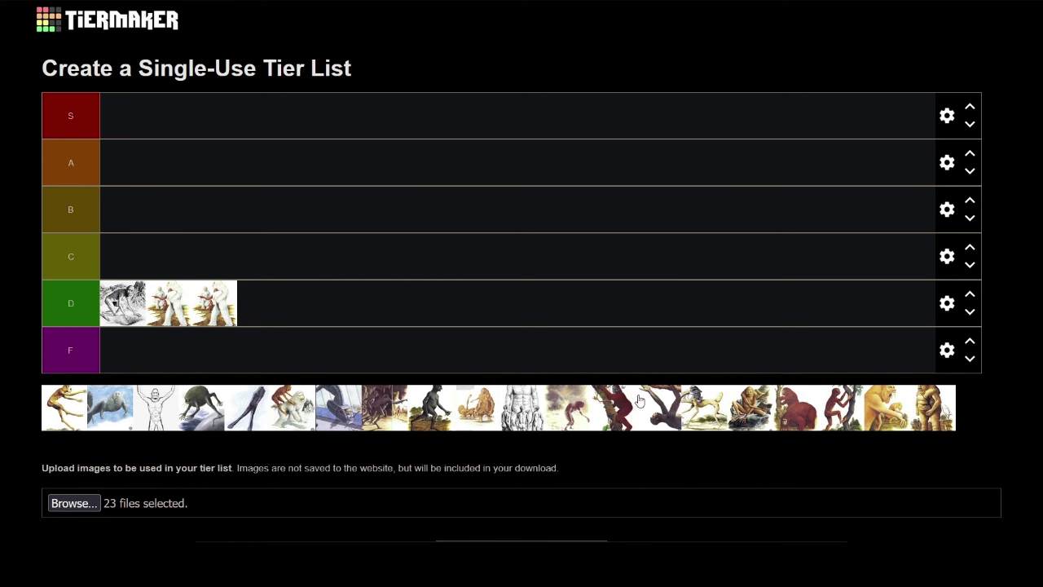
# Step: Try the next unsorted image in tier F and put the dark ape image second in the pool
pyautogui.moveTo(701, 414); pyautogui.dragTo(706, 405)
pyautogui.moveTo(70, 419); pyautogui.dragTo(78, 398)
pyautogui.moveTo(432, 405); pyautogui.dragTo(73, 398)
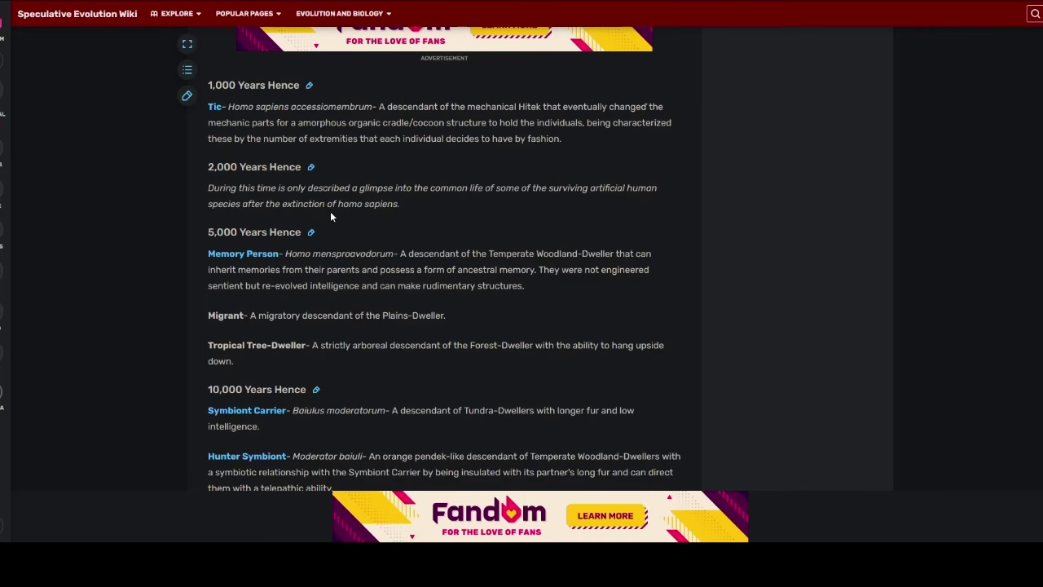
# Step: Scroll the wiki to the 3 Million and 5 Million Years Hence entries, from Slothman onward
pyautogui.scroll(-4, 352, 216)
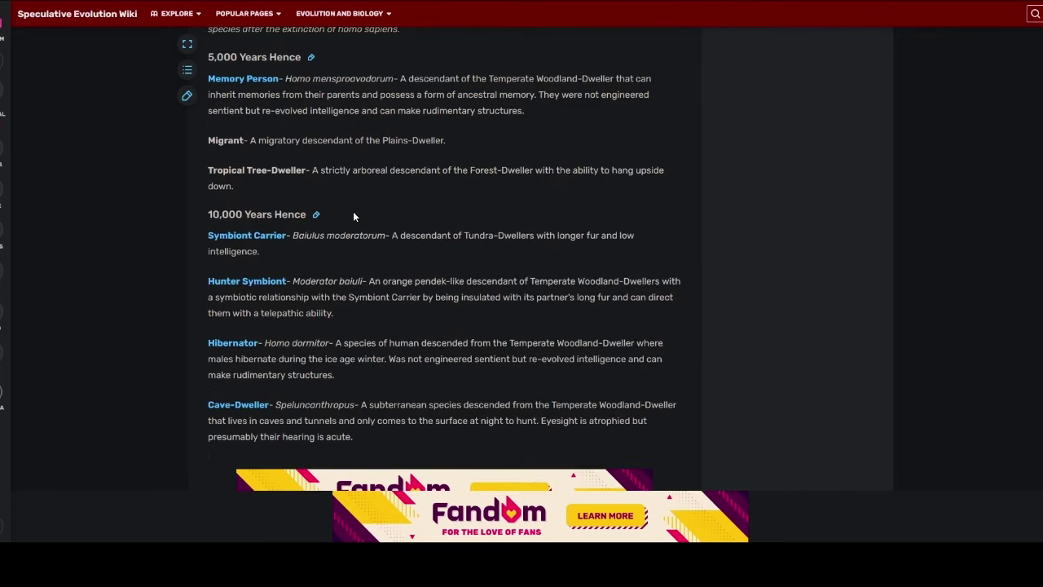
pyautogui.scroll(-6, 353, 216)
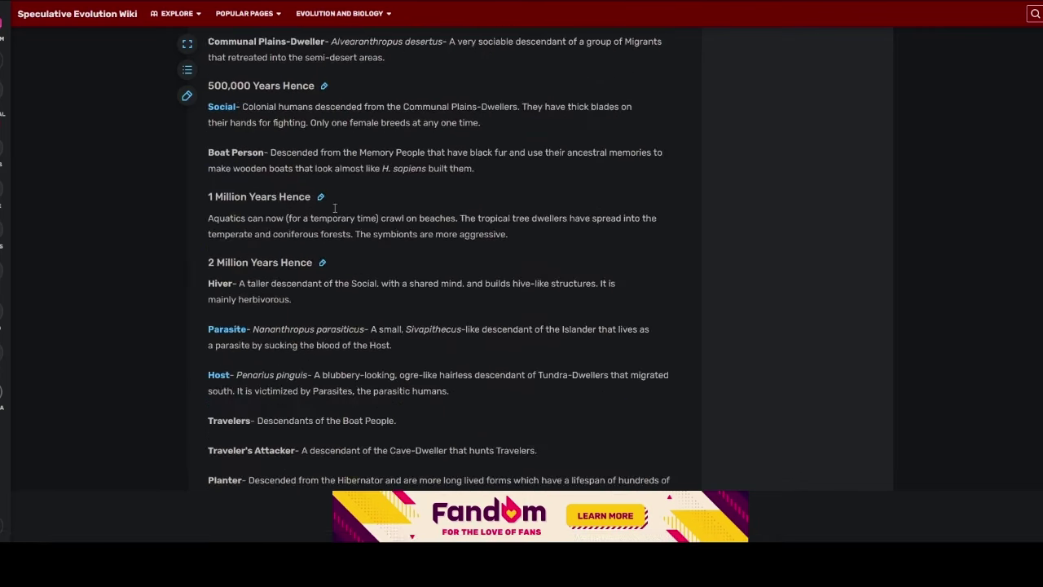
pyautogui.scroll(-5, 334, 213)
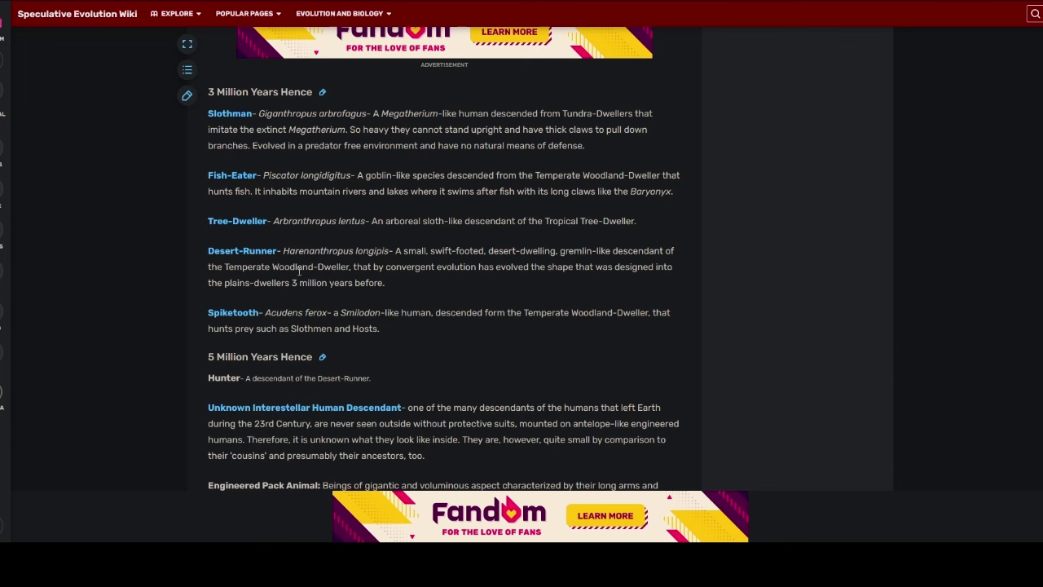
# Step: Highlight 'Temperate' in the Desert-Runner entry, then rank the leaping orange figure and dark ape in tier C
pyautogui.moveTo(231, 268); pyautogui.dragTo(338, 268)
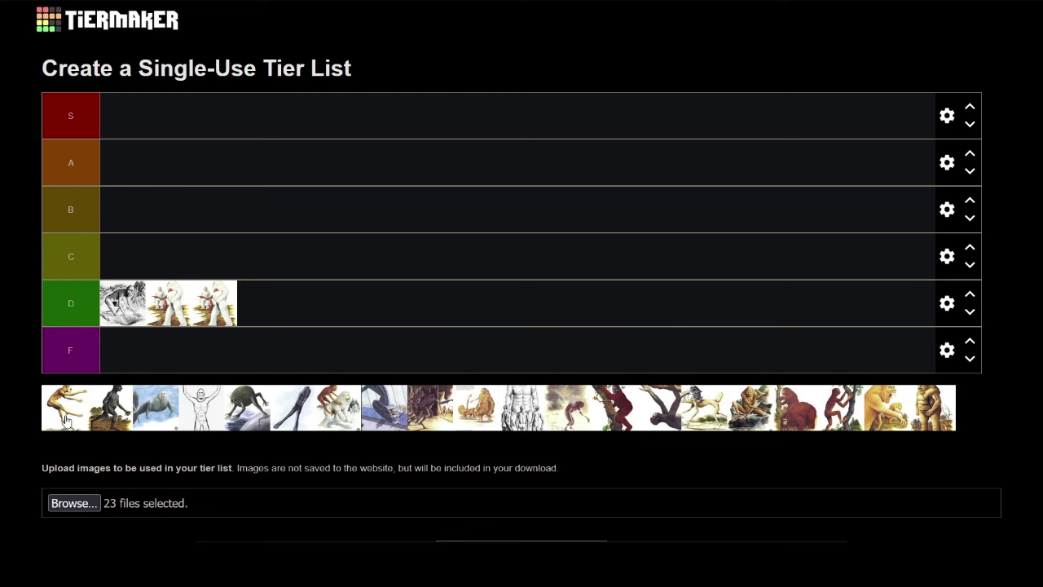
pyautogui.moveTo(67, 419); pyautogui.dragTo(138, 272)
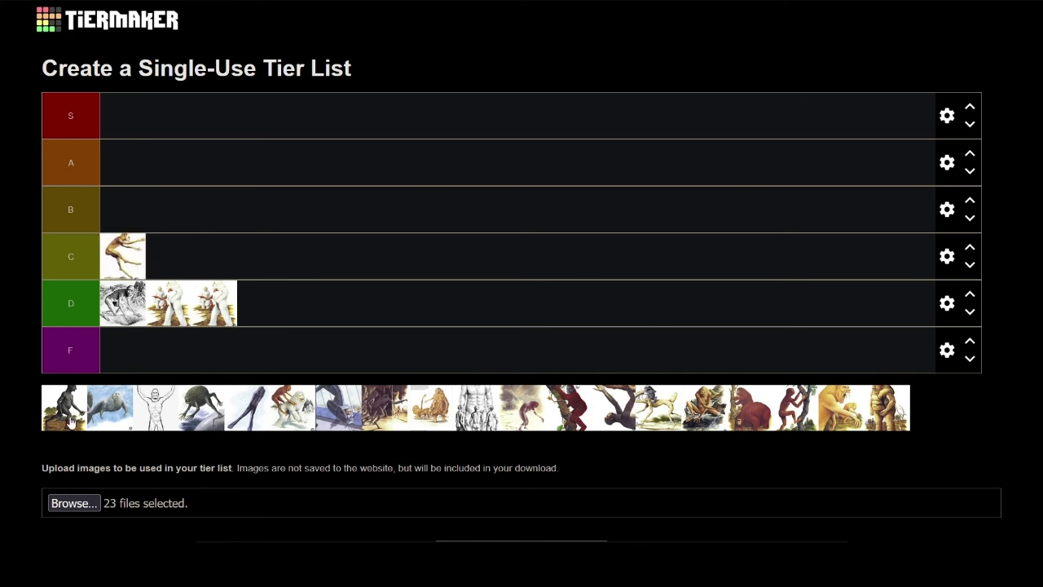
pyautogui.moveTo(69, 421); pyautogui.dragTo(115, 371)
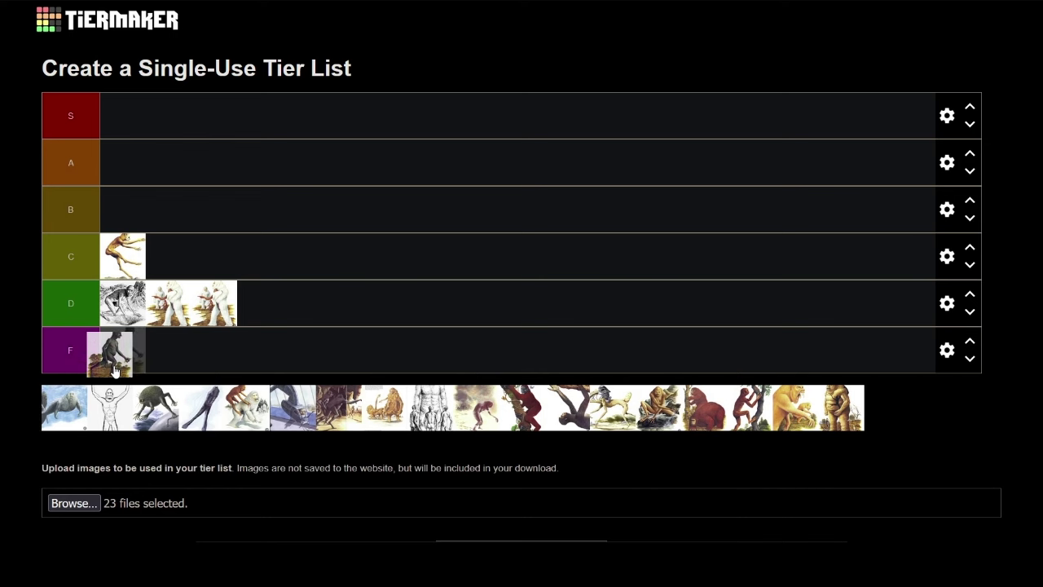
pyautogui.moveTo(114, 371); pyautogui.dragTo(70, 412)
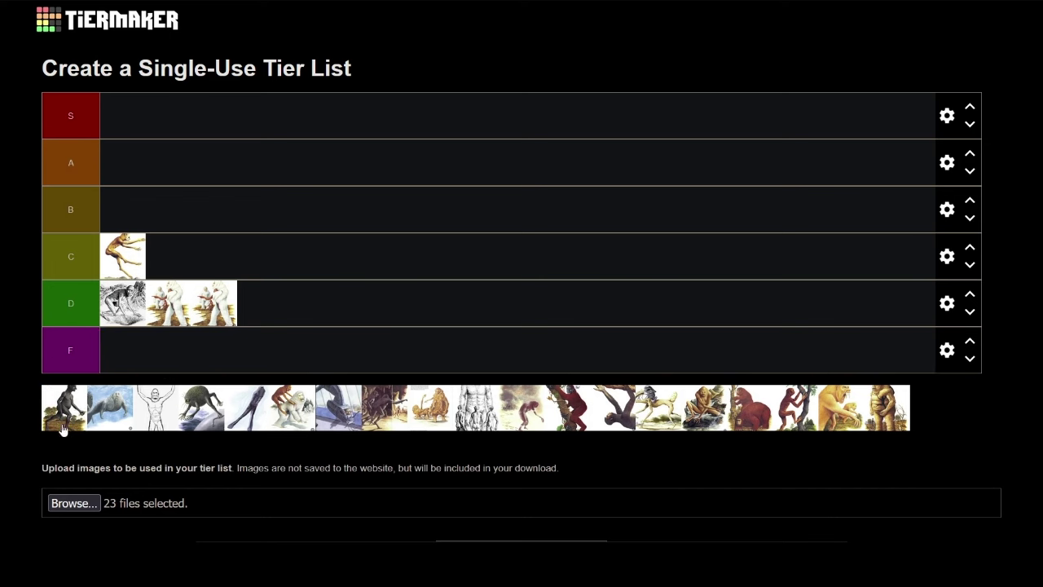
pyautogui.moveTo(63, 428); pyautogui.dragTo(164, 277)
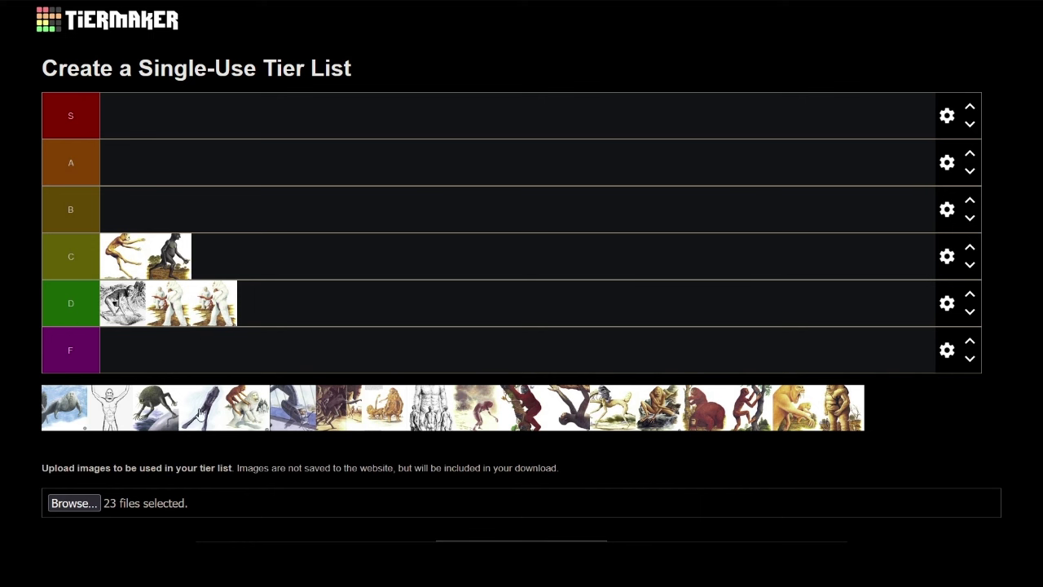
pyautogui.moveTo(201, 414)
pyautogui.mouseDown()
pyautogui.moveTo(82, 420)
pyautogui.moveTo(109, 415)
pyautogui.mouseUp()
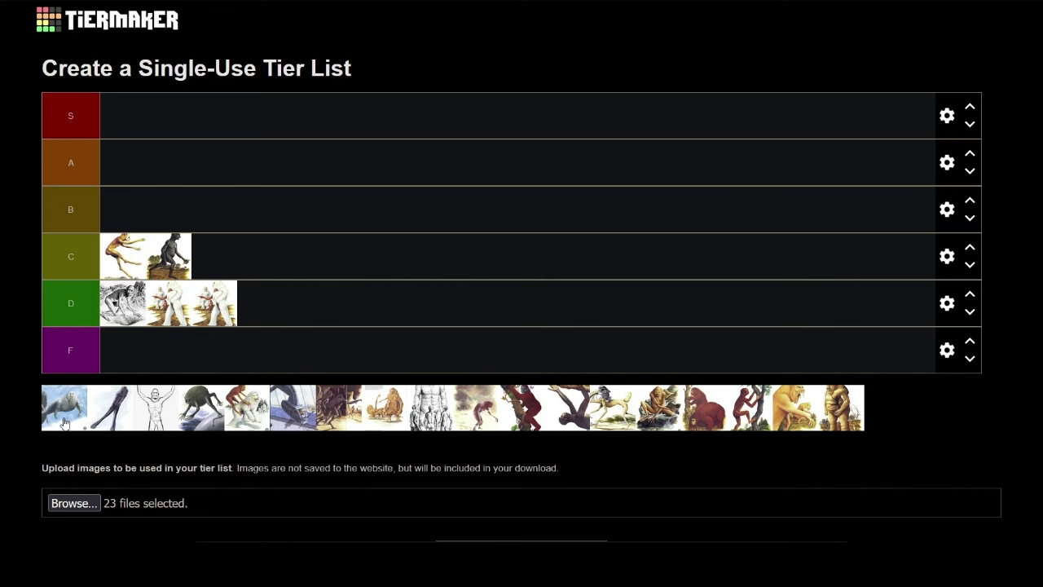
pyautogui.moveTo(64, 423); pyautogui.dragTo(137, 225)
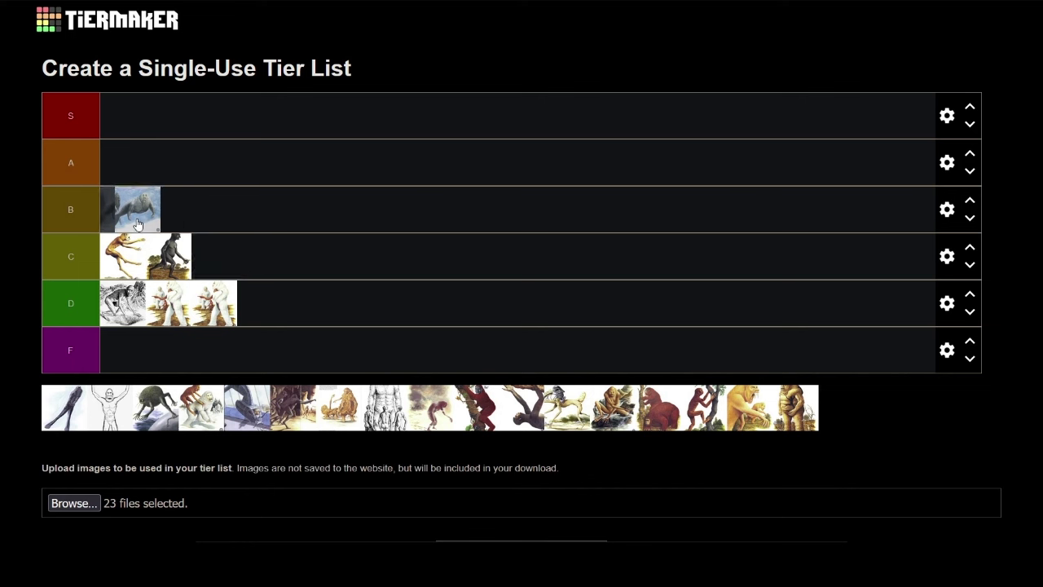
# Step: Drop the seal-like, manatee-like image into the first slot of tier B
pyautogui.moveTo(138, 224); pyautogui.dragTo(138, 224)
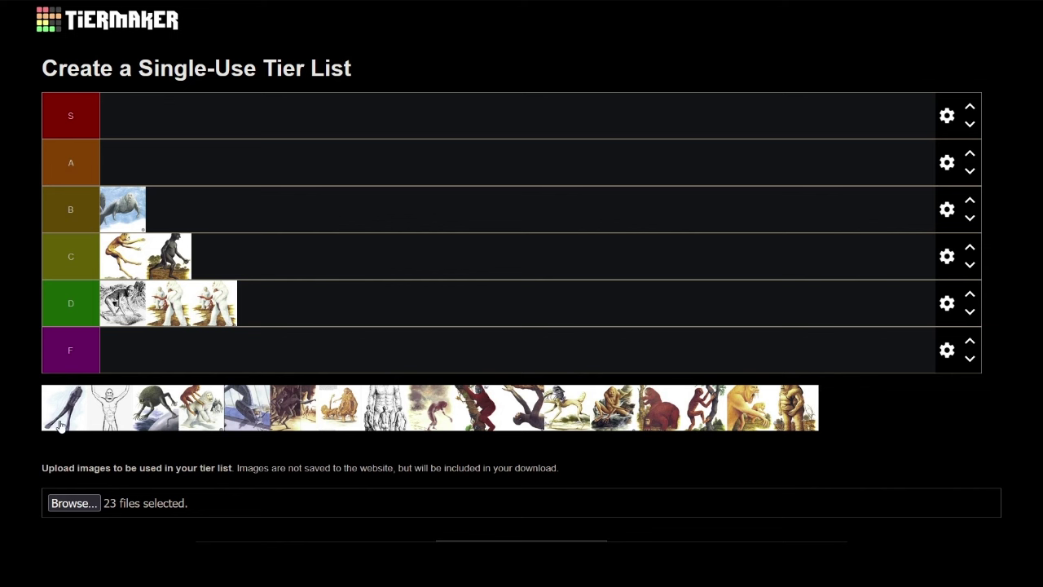
# Step: Place the dark long-legged creature second in tier B after briefly weighing tier A
pyautogui.moveTo(62, 426); pyautogui.dragTo(165, 227)
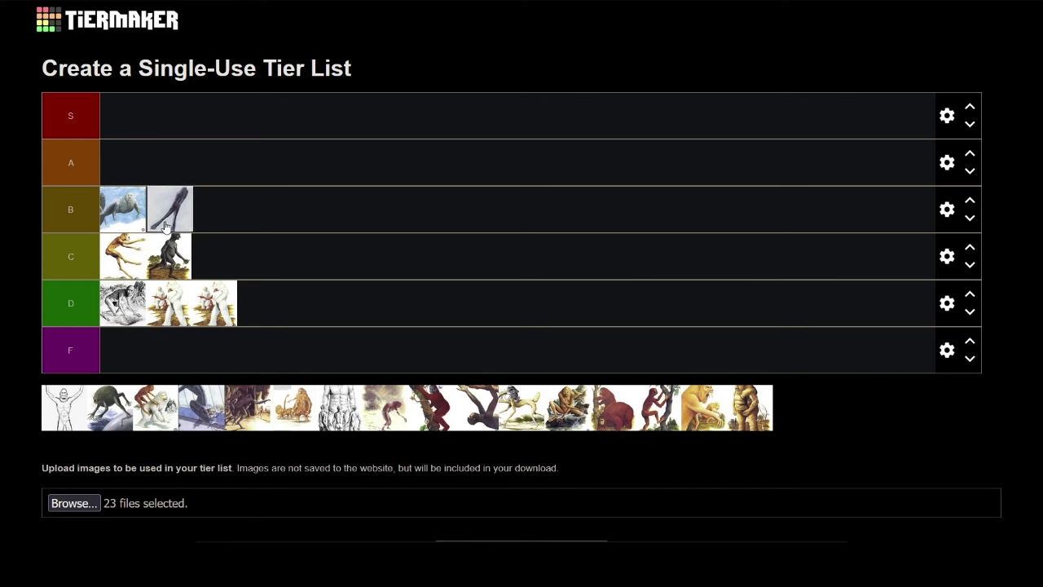
pyautogui.moveTo(165, 227); pyautogui.dragTo(230, 202)
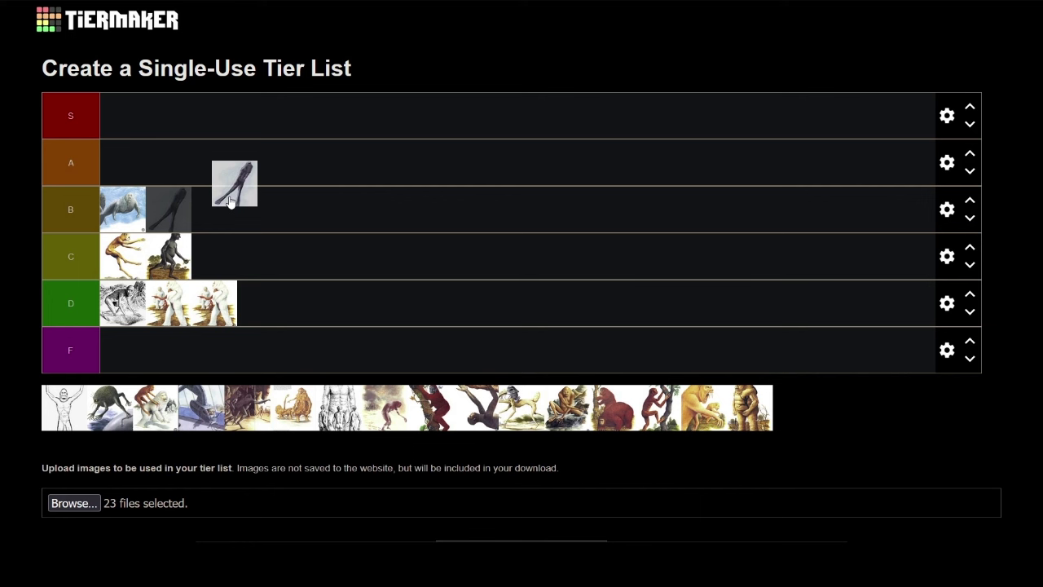
pyautogui.moveTo(230, 202); pyautogui.dragTo(232, 203)
pyautogui.moveTo(232, 202); pyautogui.dragTo(163, 225)
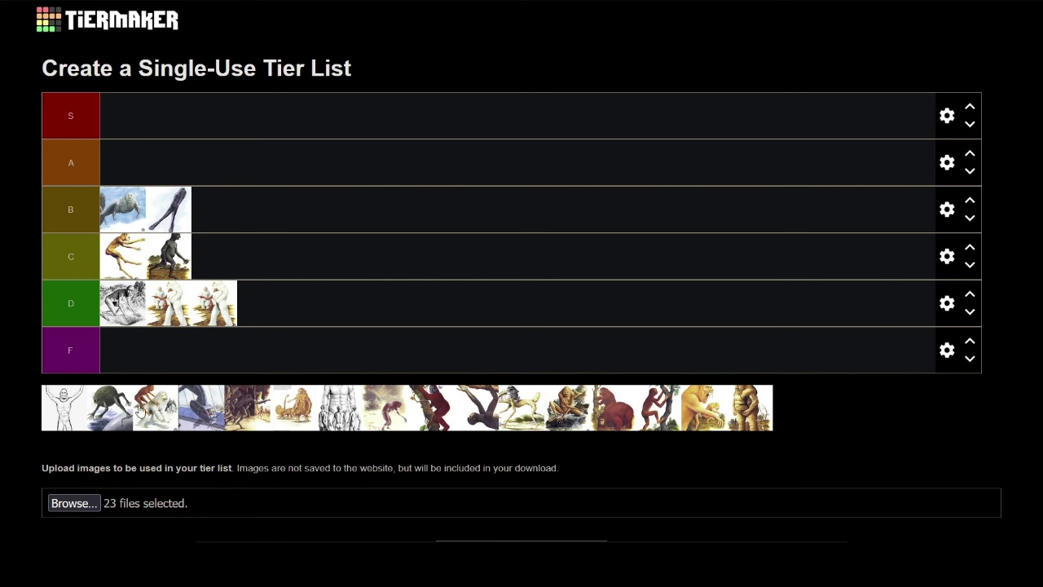
# Step: Rank the pale line-drawn ape sketch with raised arms in tier F
pyautogui.moveTo(57, 424); pyautogui.dragTo(120, 369)
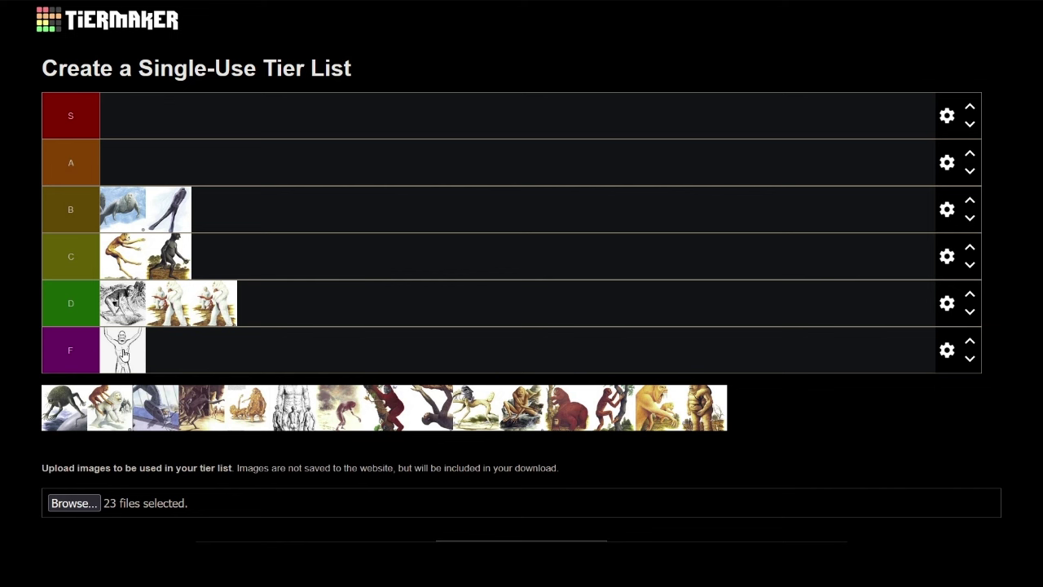
# Step: Settle the dark spider-like crawling creature as the first image in tier A after trying B
pyautogui.moveTo(59, 424); pyautogui.dragTo(201, 178)
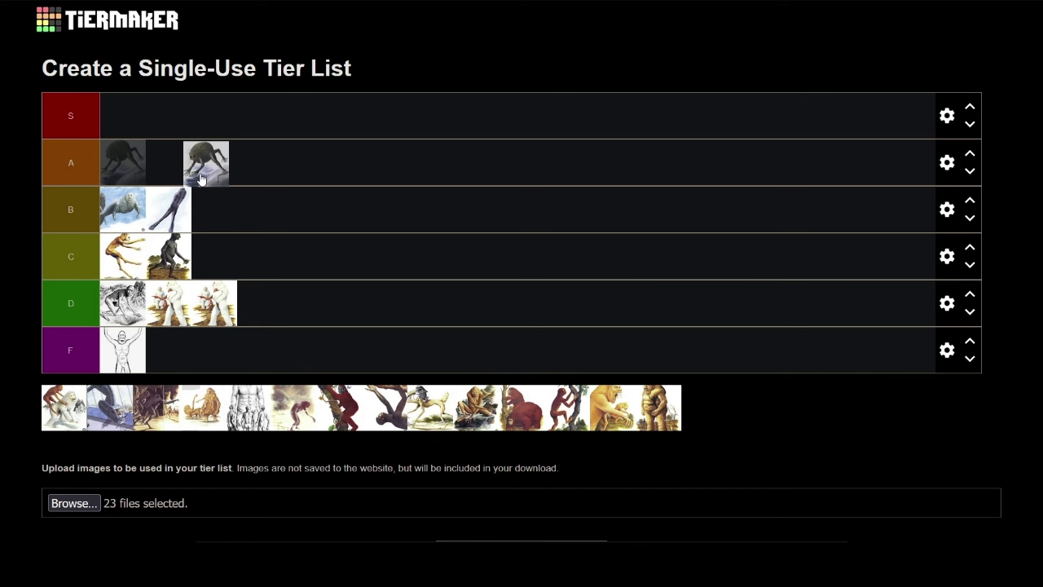
pyautogui.moveTo(201, 179); pyautogui.dragTo(224, 215)
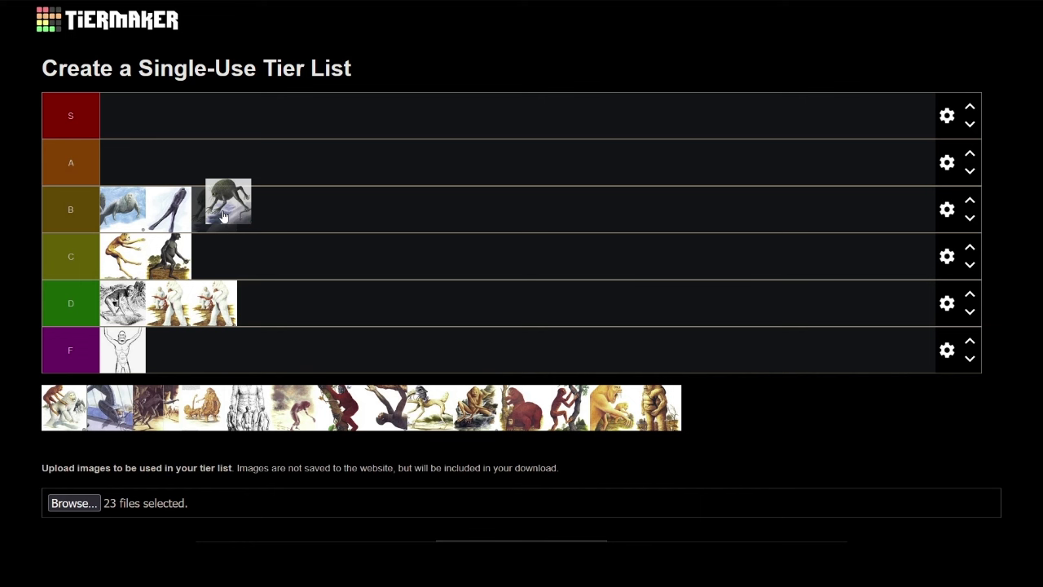
pyautogui.moveTo(223, 216); pyautogui.dragTo(216, 181)
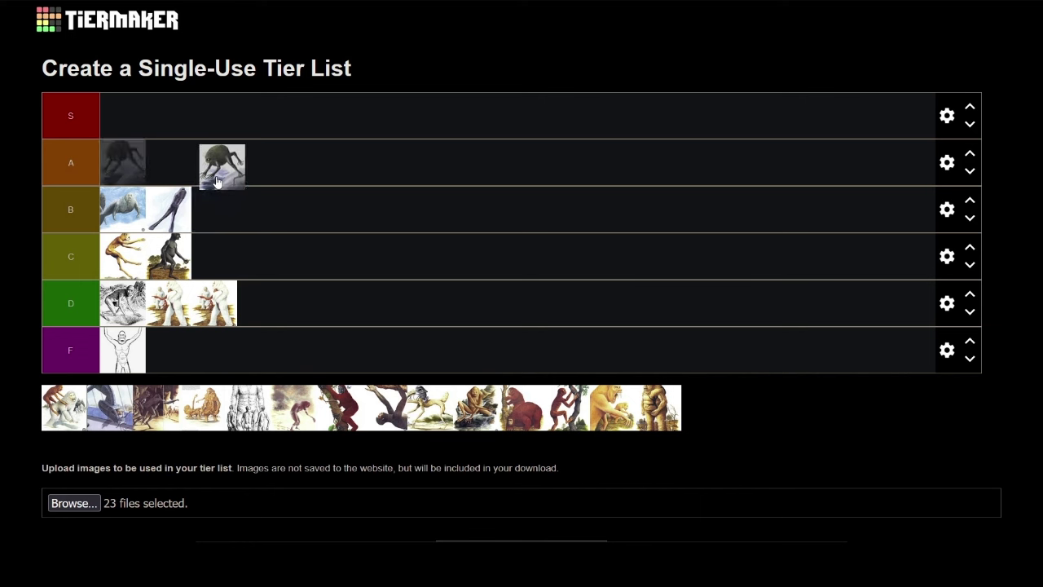
pyautogui.moveTo(217, 181); pyautogui.dragTo(164, 175)
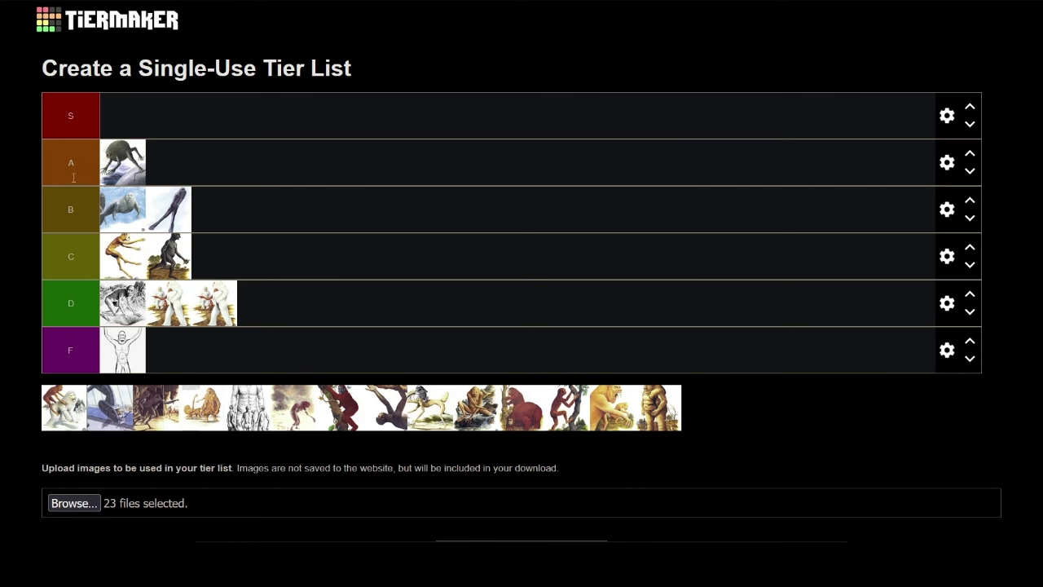
# Step: Place the red-and-white grappling creature image as the third entry in tier B
pyautogui.moveTo(65, 431); pyautogui.dragTo(297, 236)
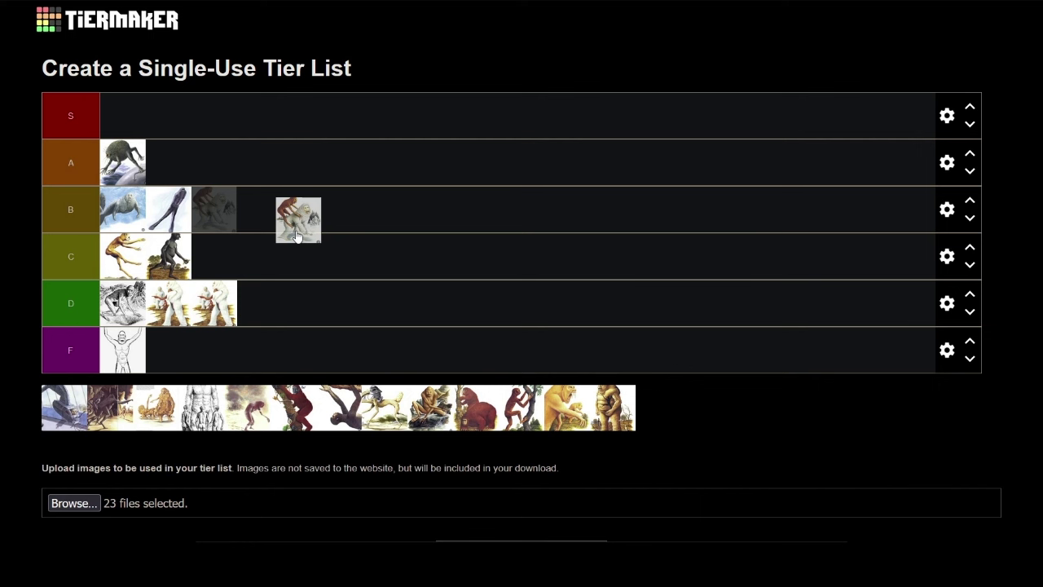
pyautogui.moveTo(296, 235); pyautogui.dragTo(269, 223)
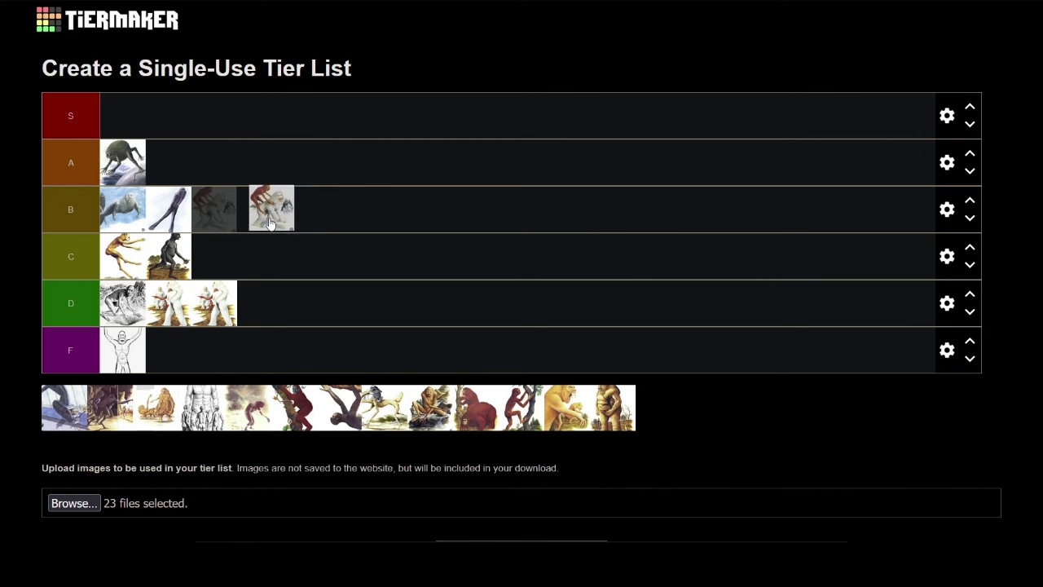
pyautogui.moveTo(270, 223)
pyautogui.mouseDown()
pyautogui.moveTo(285, 226)
pyautogui.moveTo(270, 224)
pyautogui.mouseUp()
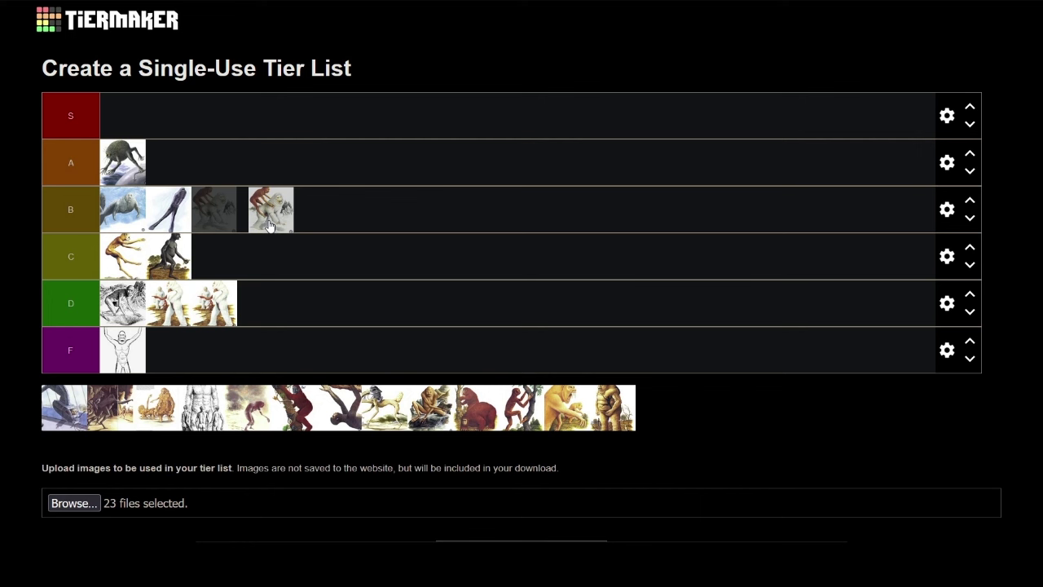
pyautogui.moveTo(269, 225); pyautogui.dragTo(286, 210)
pyautogui.moveTo(285, 210); pyautogui.dragTo(258, 226)
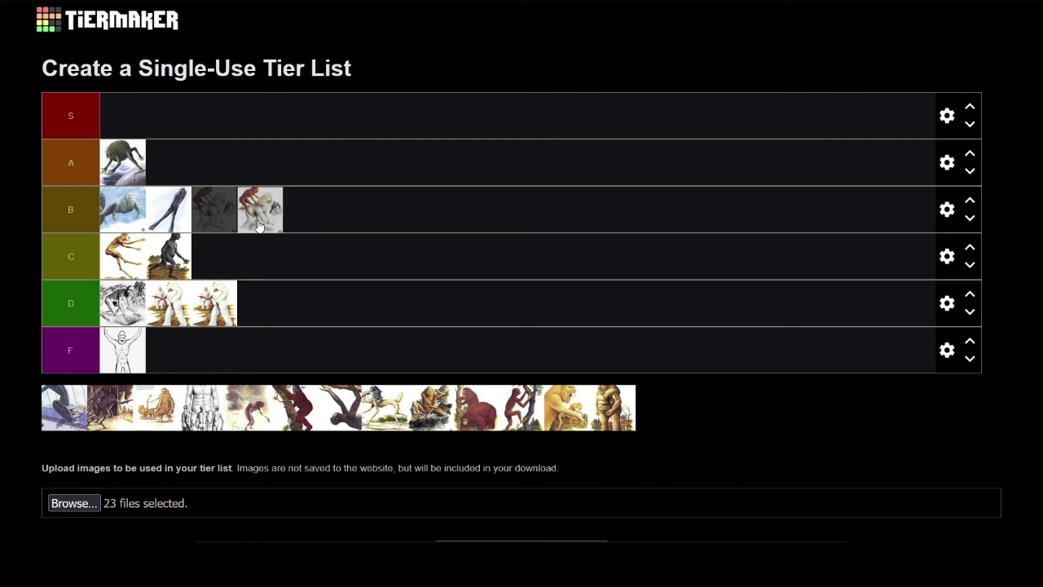
pyautogui.moveTo(257, 226); pyautogui.dragTo(234, 226)
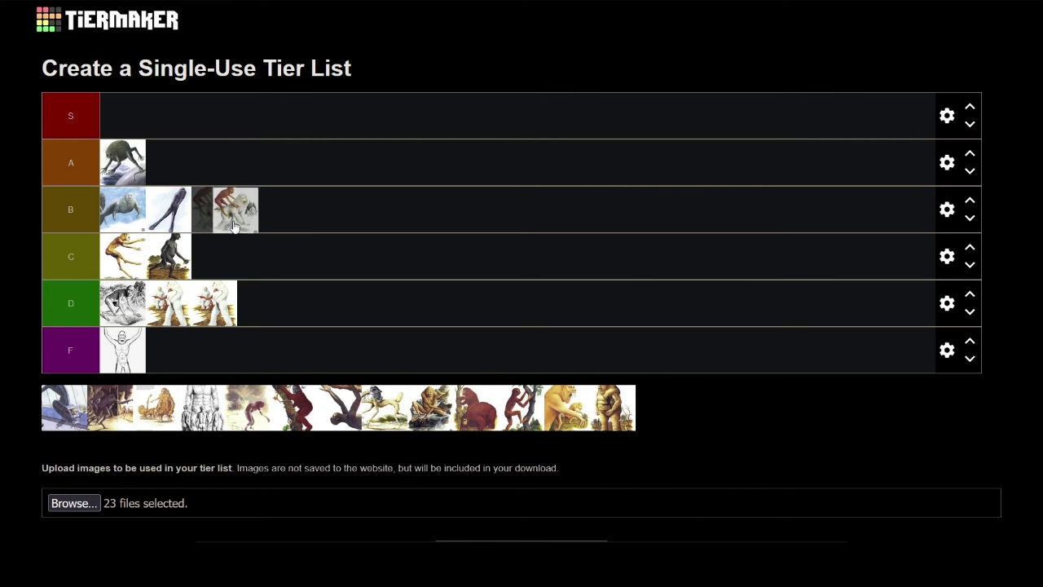
pyautogui.moveTo(234, 227); pyautogui.dragTo(234, 226)
pyautogui.moveTo(233, 225)
pyautogui.mouseDown()
pyautogui.moveTo(215, 186)
pyautogui.moveTo(222, 216)
pyautogui.mouseUp()
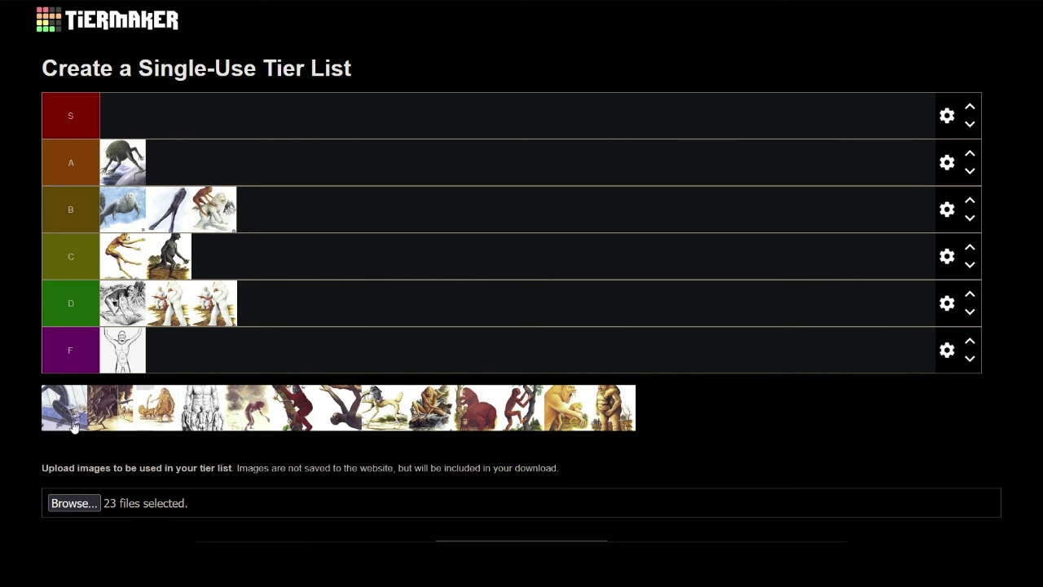
# Step: Try the grey hooded figure in several tier C positions, then drop it at the end of tier B
pyautogui.moveTo(73, 426); pyautogui.dragTo(275, 275)
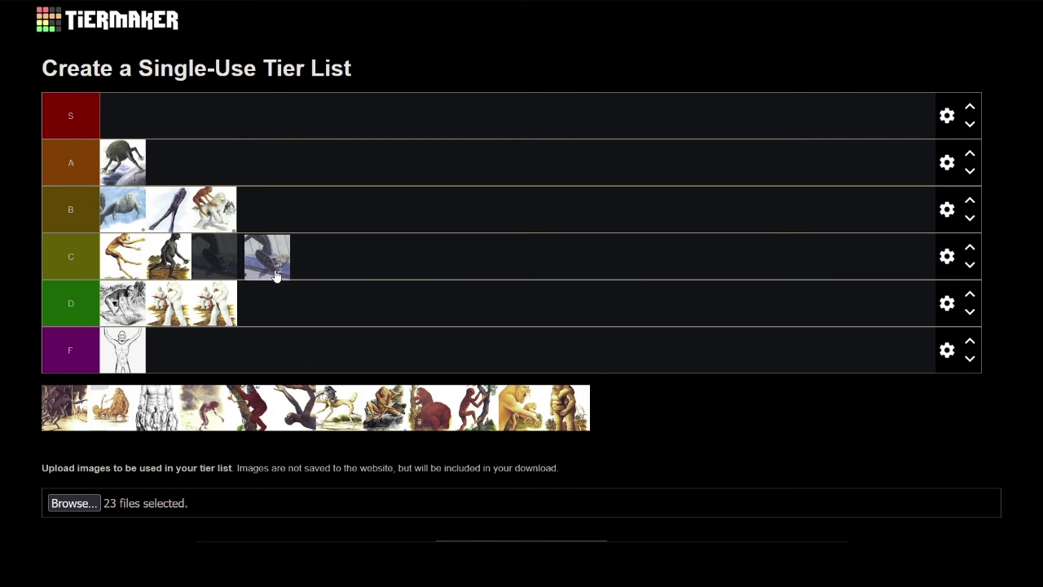
pyautogui.moveTo(276, 275); pyautogui.dragTo(247, 274)
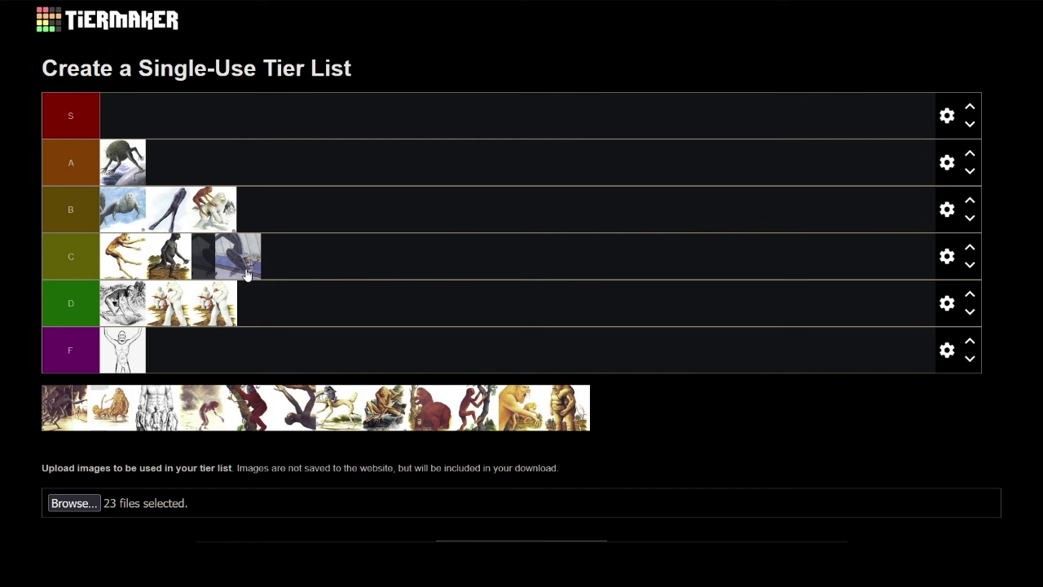
pyautogui.moveTo(247, 274); pyautogui.dragTo(269, 274)
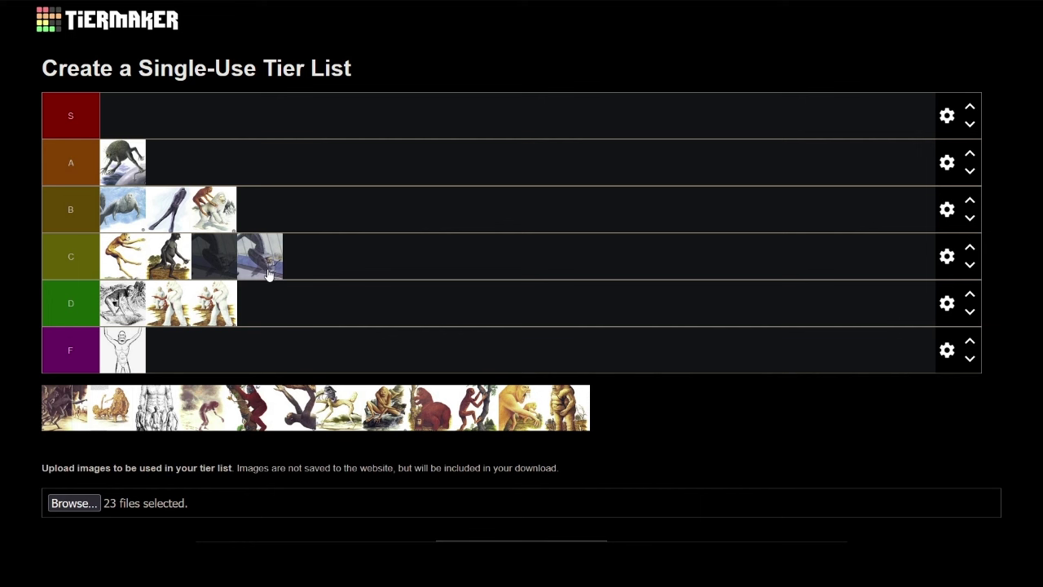
pyautogui.moveTo(269, 273); pyautogui.dragTo(238, 276)
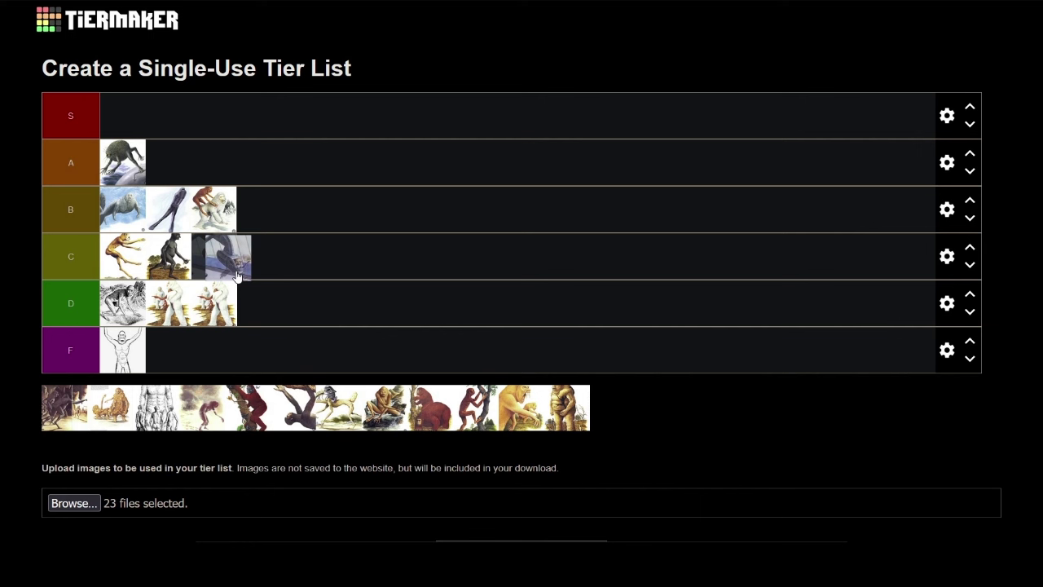
pyautogui.moveTo(238, 276); pyautogui.dragTo(270, 274)
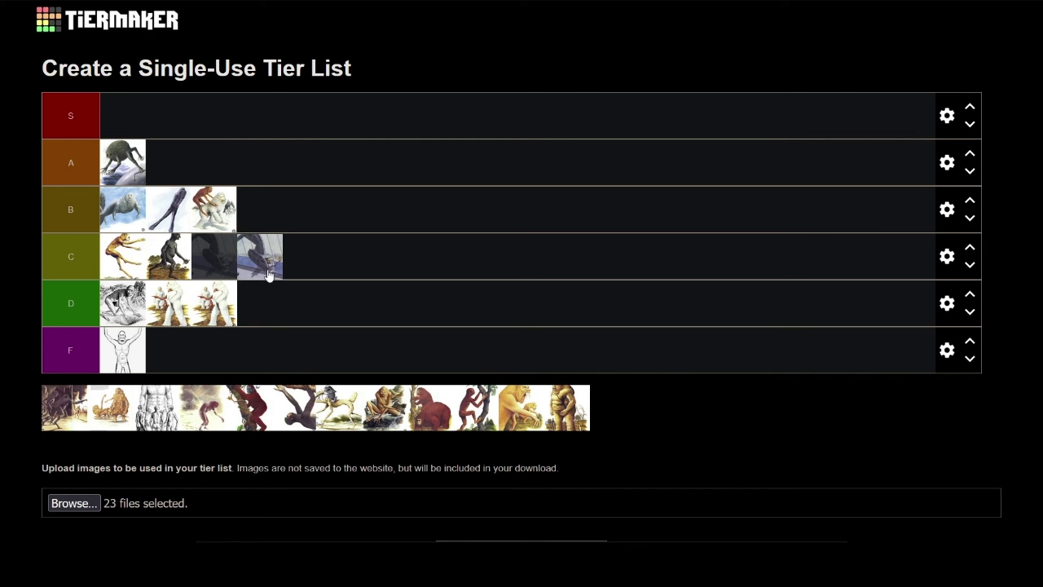
pyautogui.moveTo(270, 275); pyautogui.dragTo(268, 205)
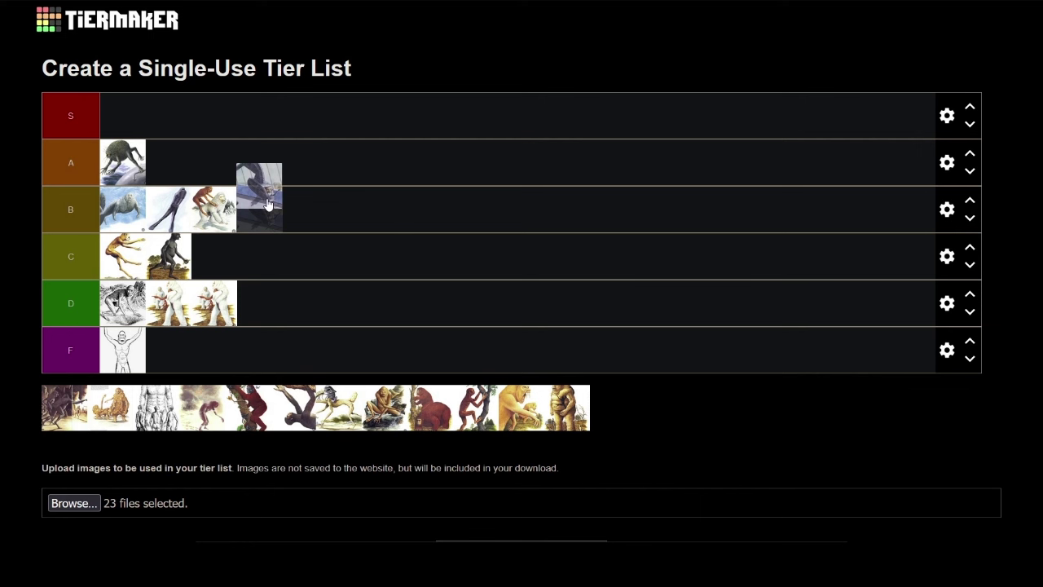
# Step: Move the grey hooded figure from tier B up beside the dark crawler in tier A
pyautogui.moveTo(268, 204); pyautogui.dragTo(346, 207)
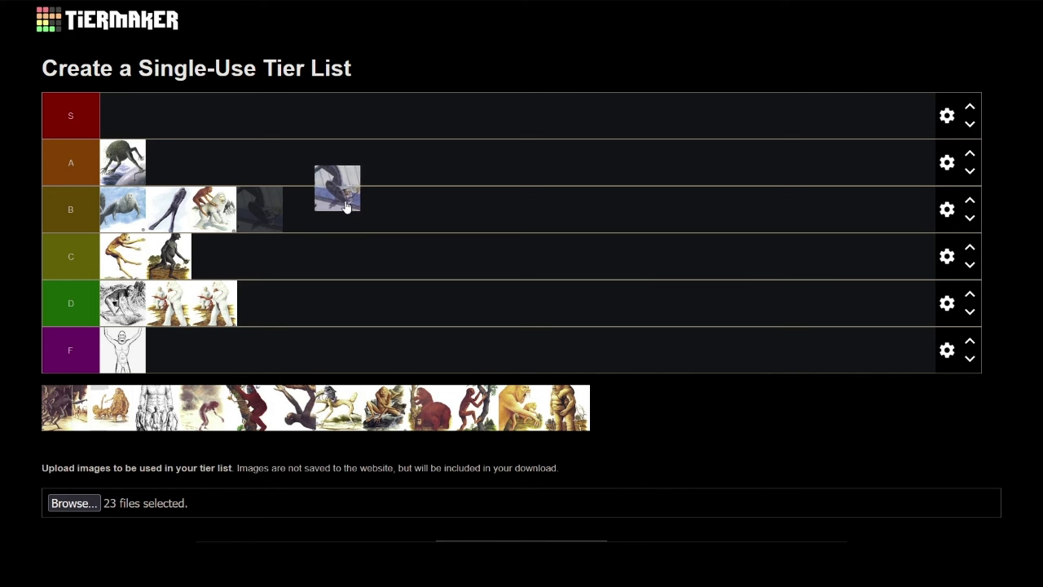
pyautogui.moveTo(346, 207); pyautogui.dragTo(185, 178)
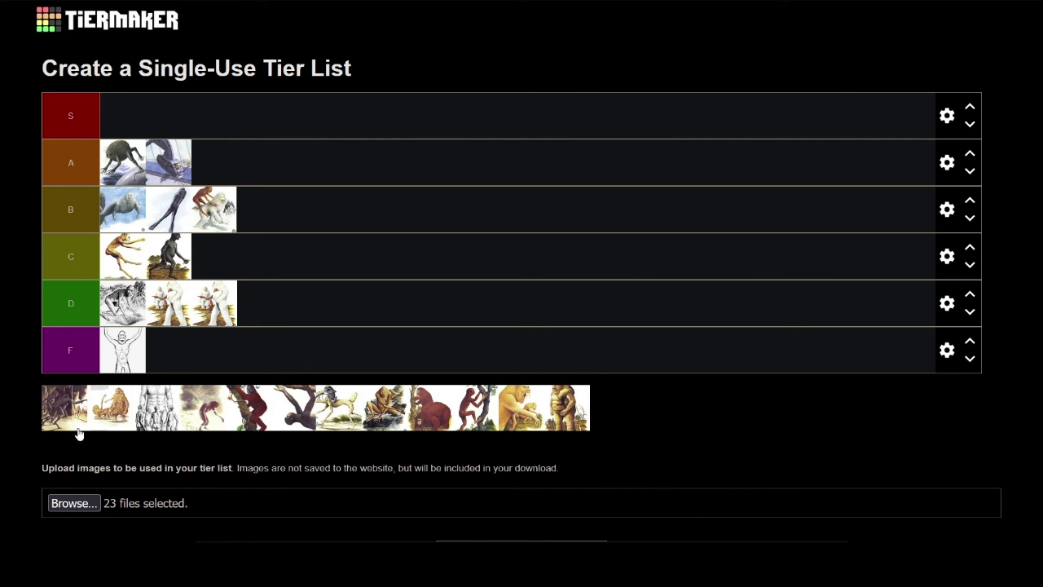
# Step: Send the first pool image to the pool's end and rank the yellow ape image in tier F
pyautogui.moveTo(62, 414); pyautogui.dragTo(607, 413)
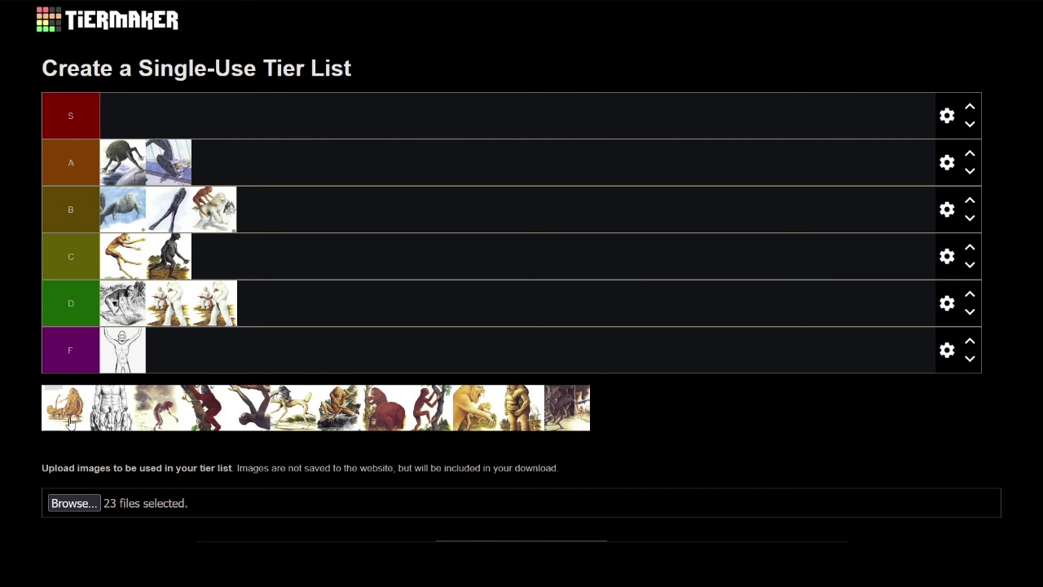
pyautogui.moveTo(66, 422); pyautogui.dragTo(183, 373)
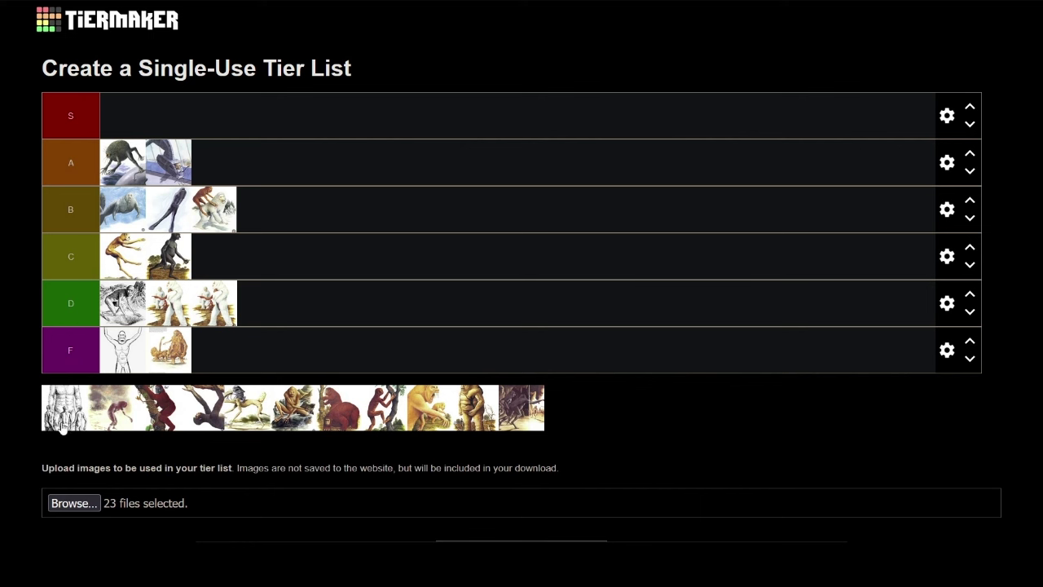
pyautogui.moveTo(62, 430); pyautogui.dragTo(64, 408)
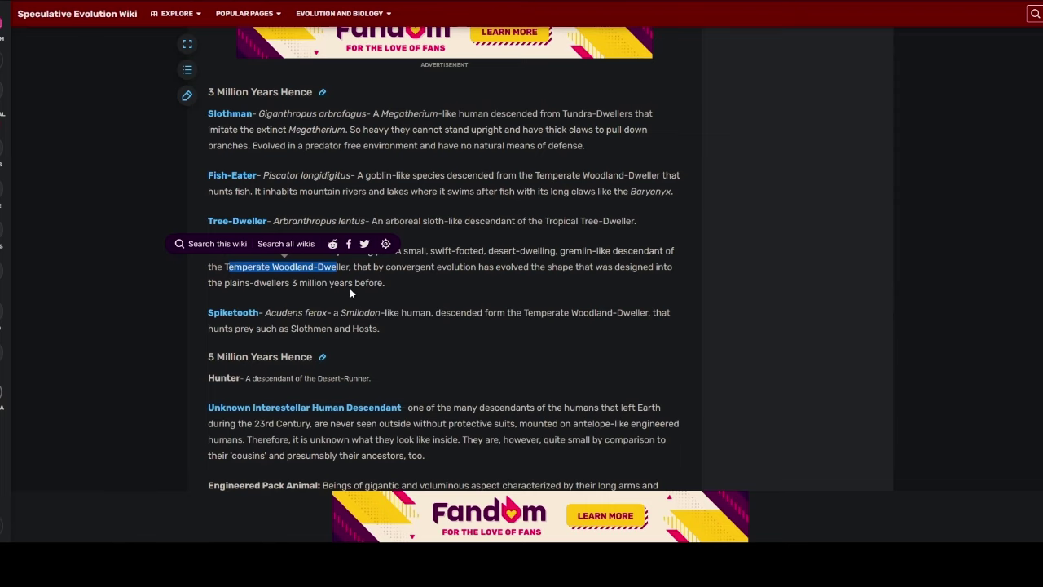
pyautogui.scroll(-3, 349, 291)
pyautogui.scroll(10, 349, 291)
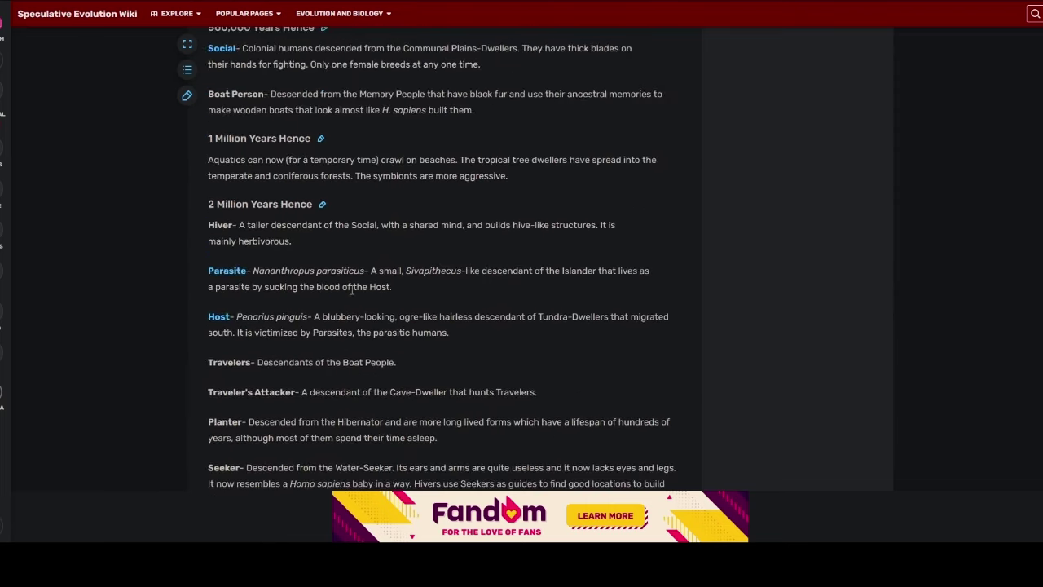
pyautogui.scroll(2, 352, 291)
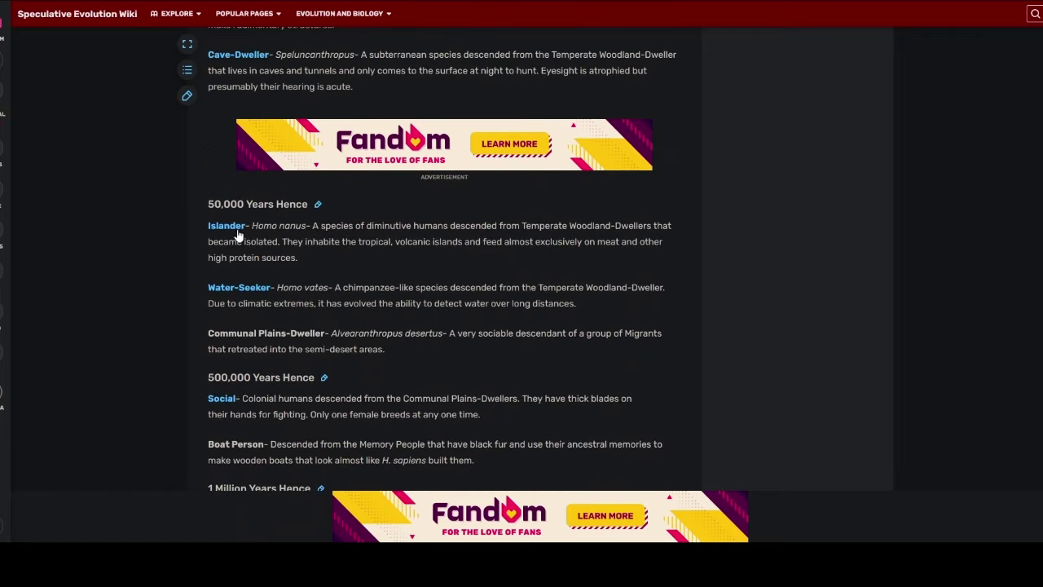
pyautogui.click(218, 229)
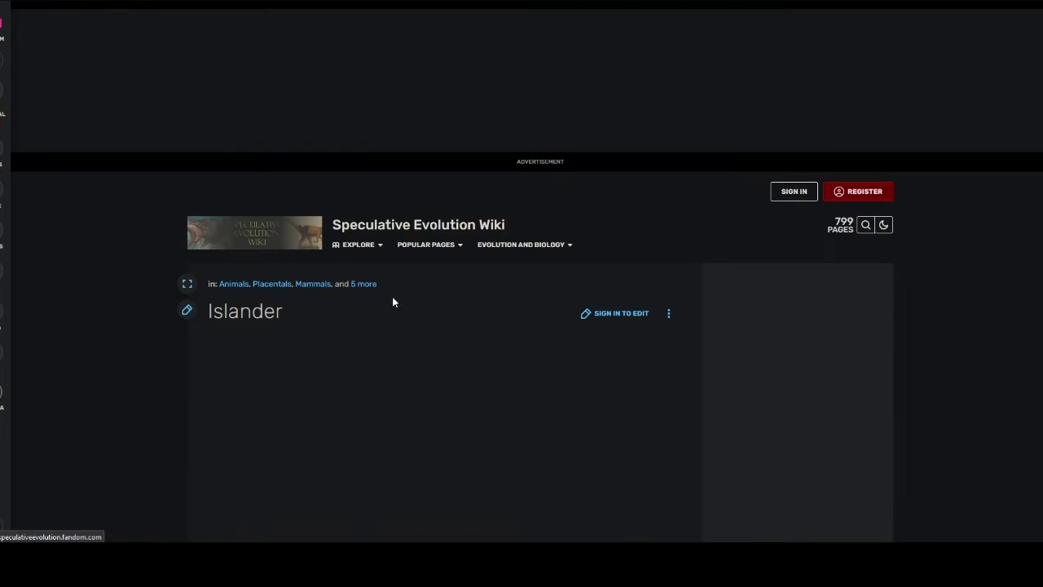
pyautogui.scroll(-5, 488, 319)
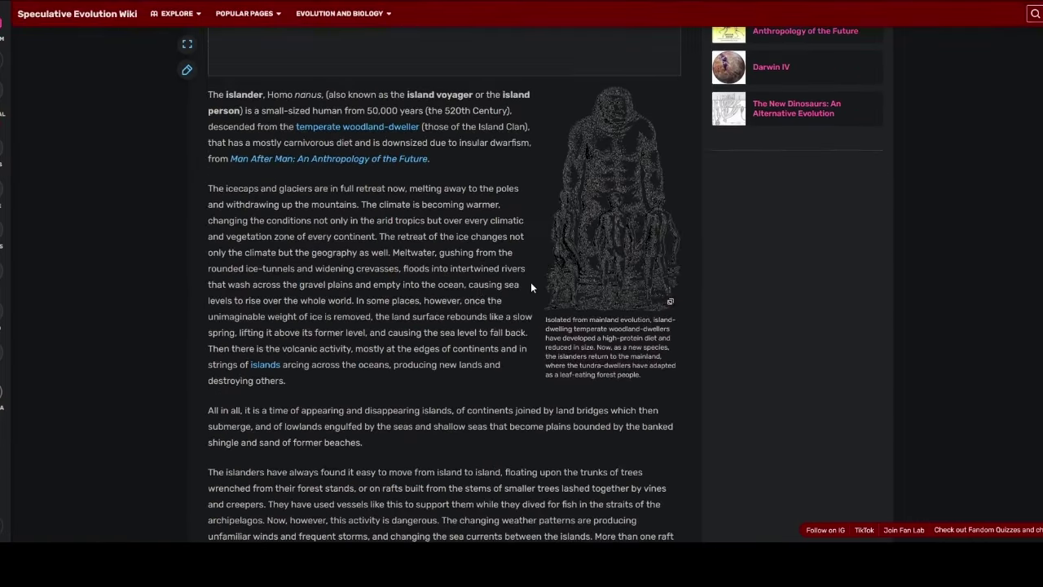
pyautogui.moveTo(145, 135)
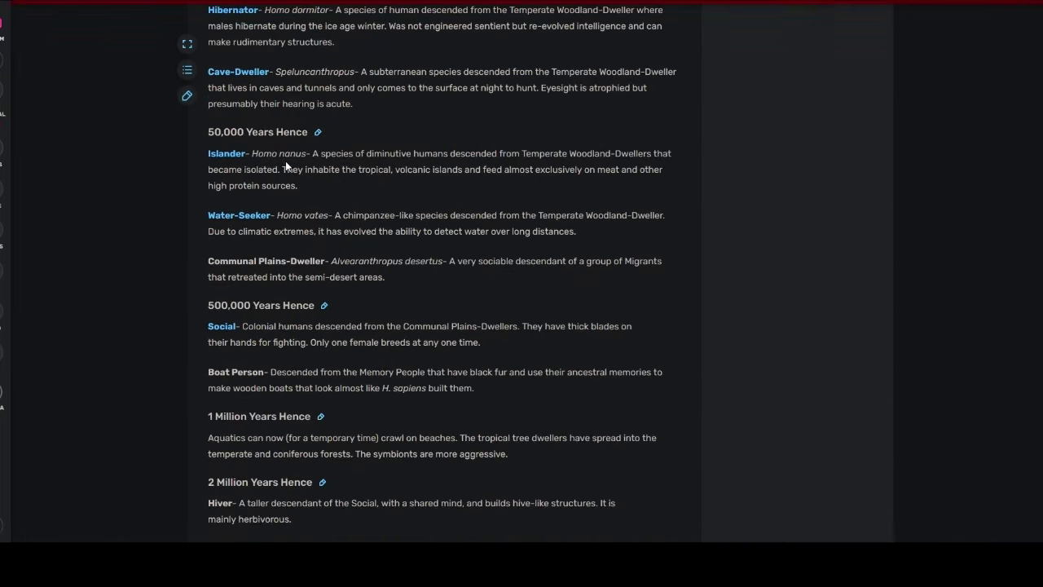
pyautogui.scroll(5, 287, 160)
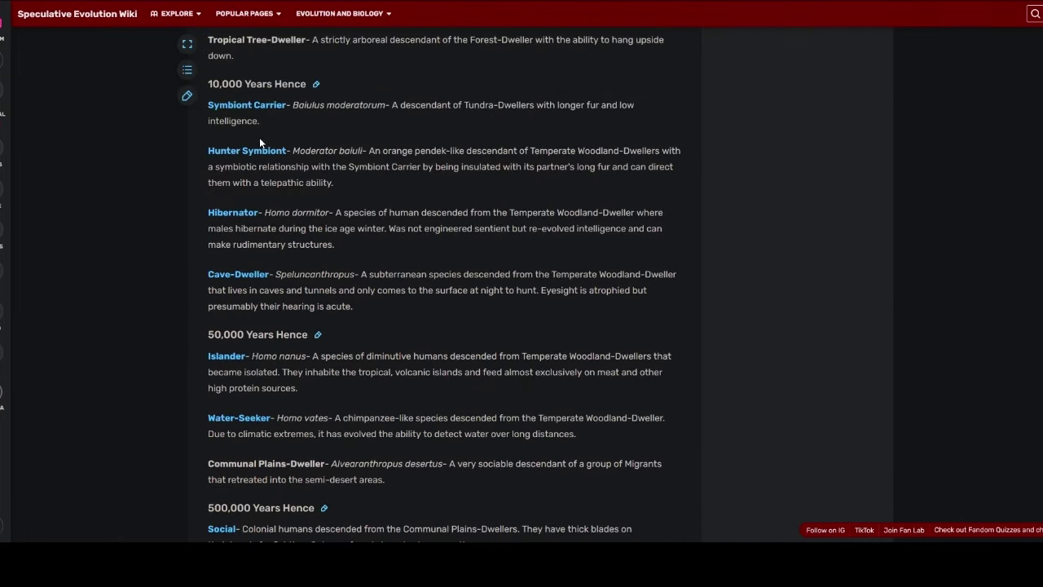
pyautogui.scroll(-5, 266, 139)
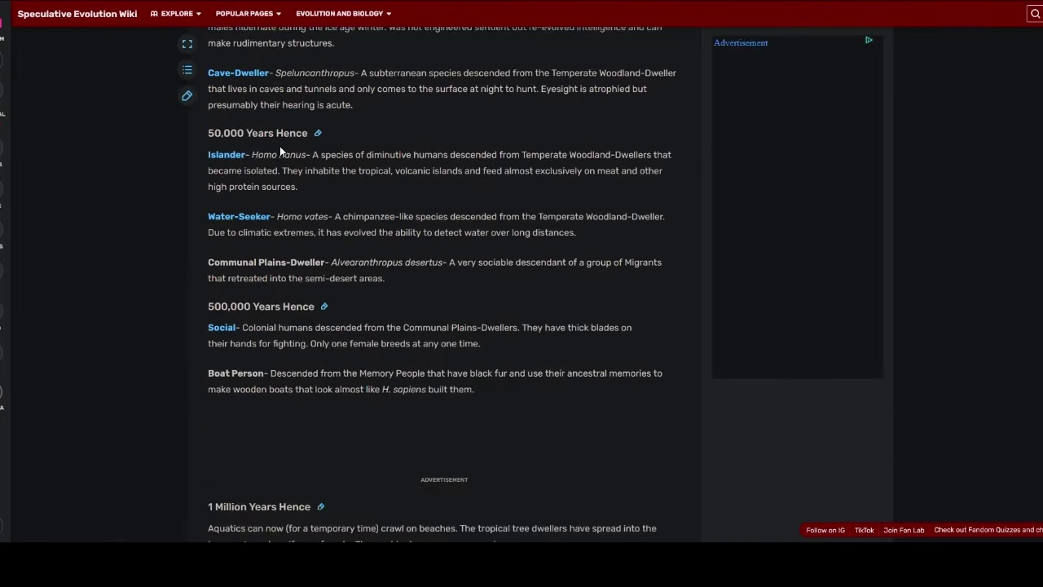
pyautogui.scroll(10, 280, 146)
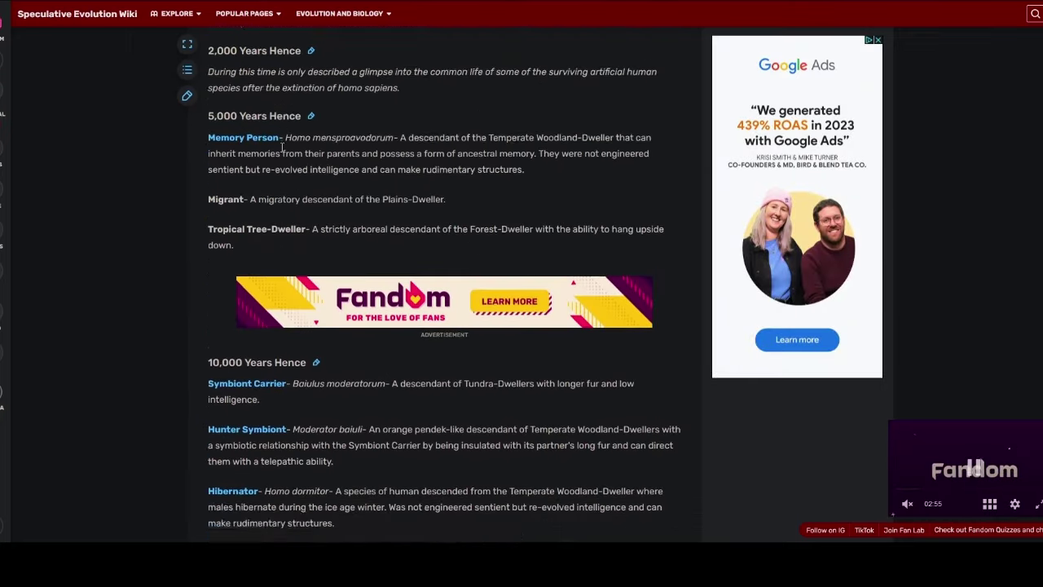
pyautogui.scroll(-3, 283, 147)
pyautogui.scroll(-6, 283, 153)
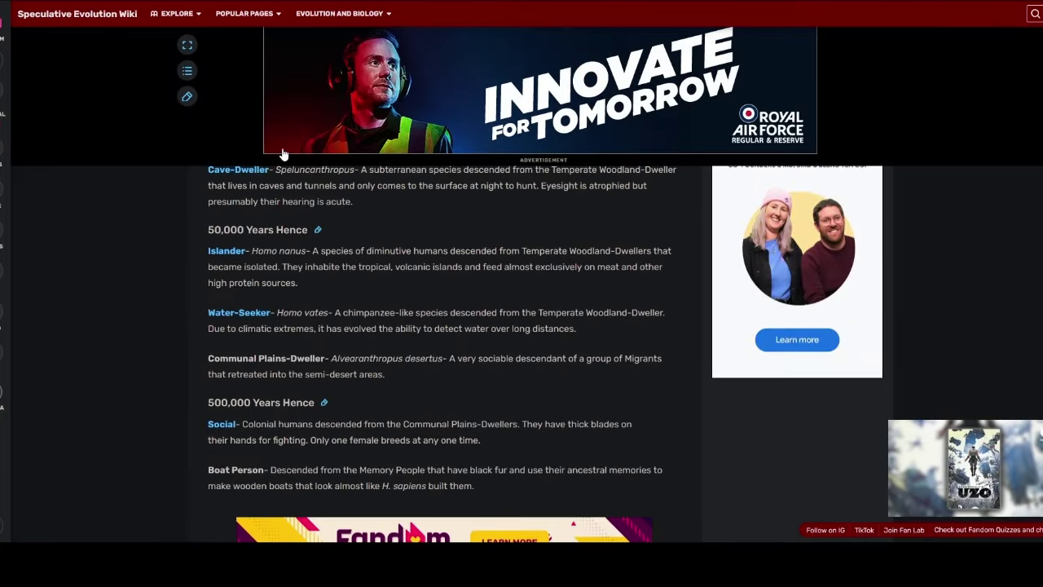
pyautogui.scroll(-9, 285, 159)
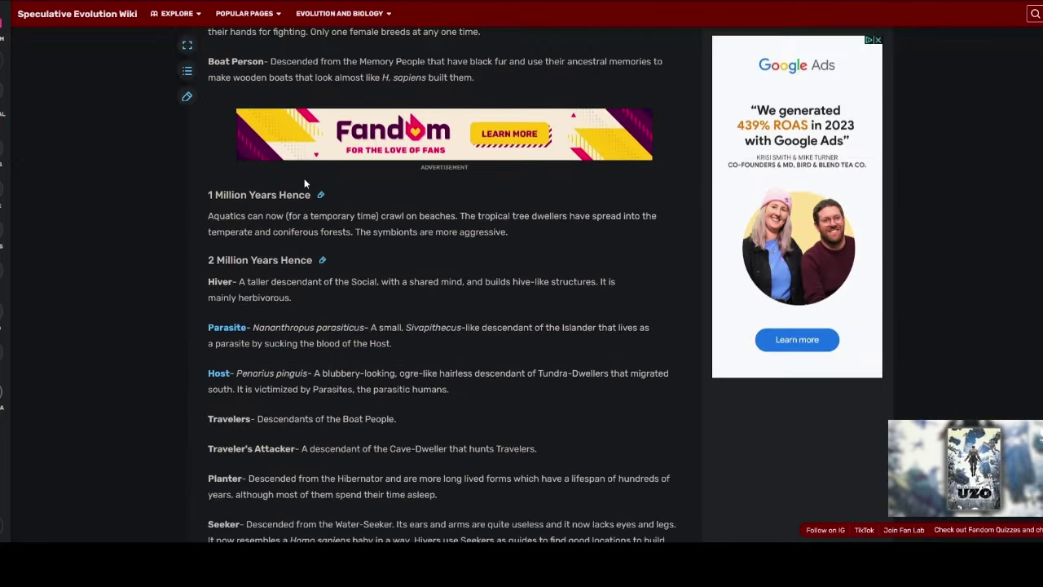
pyautogui.scroll(20, 305, 183)
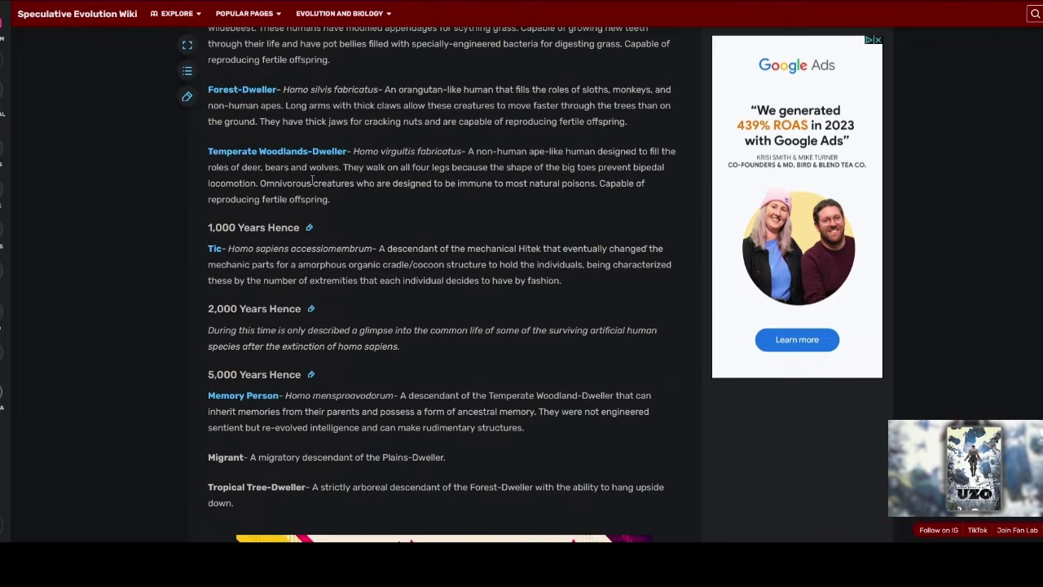
pyautogui.scroll(10, 312, 181)
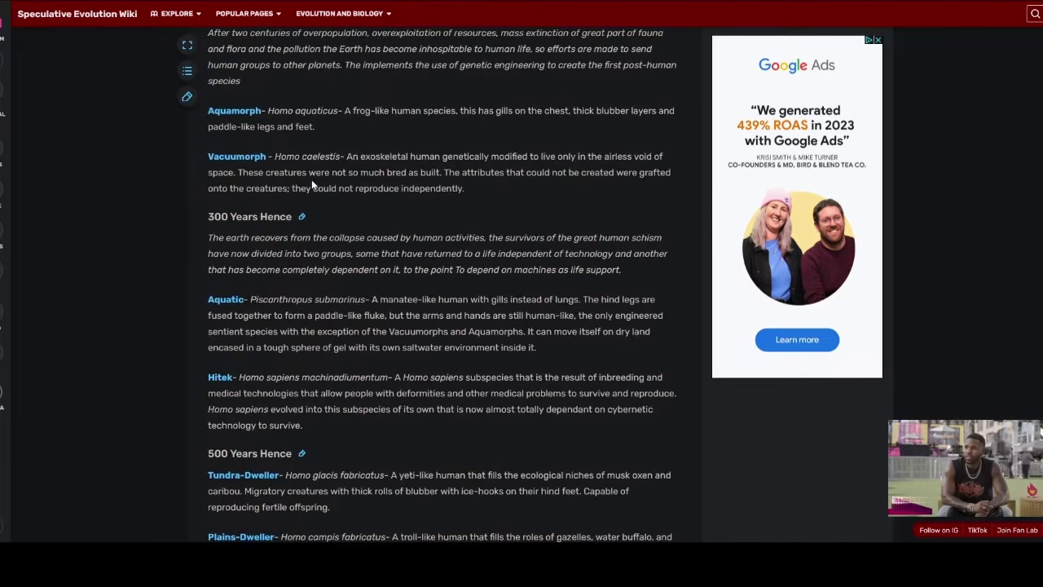
pyautogui.scroll(-20, 311, 182)
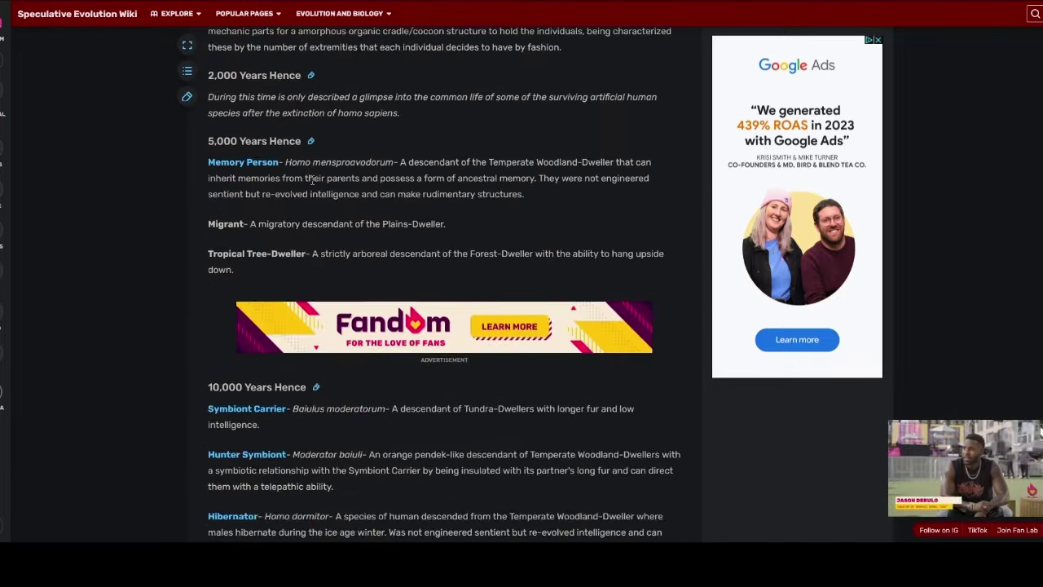
pyautogui.scroll(-6, 312, 180)
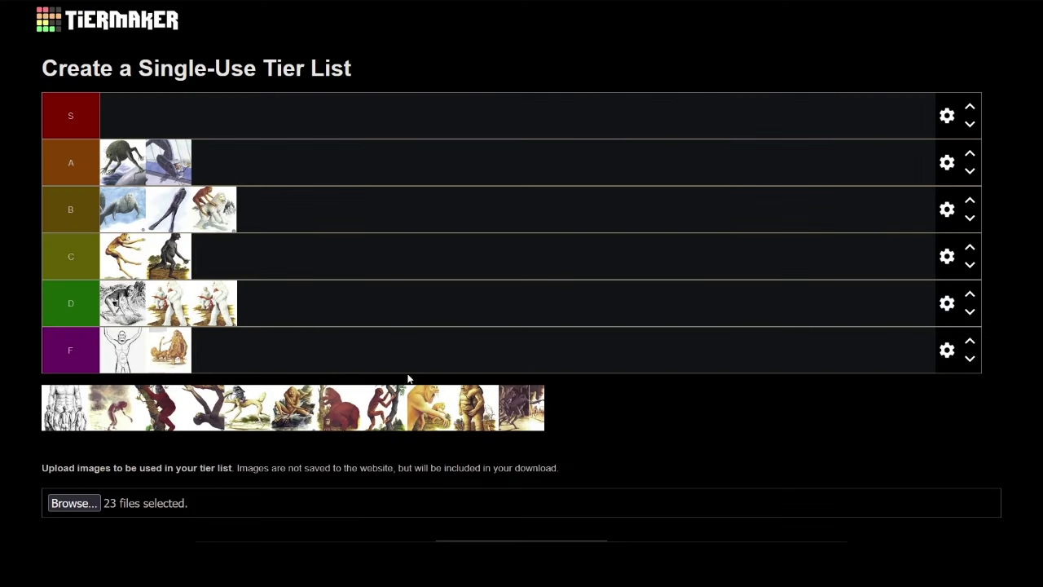
# Step: Rank the muscular hunched figure in tier F and the next pool image at the end of tier D
pyautogui.moveTo(65, 407); pyautogui.dragTo(215, 351)
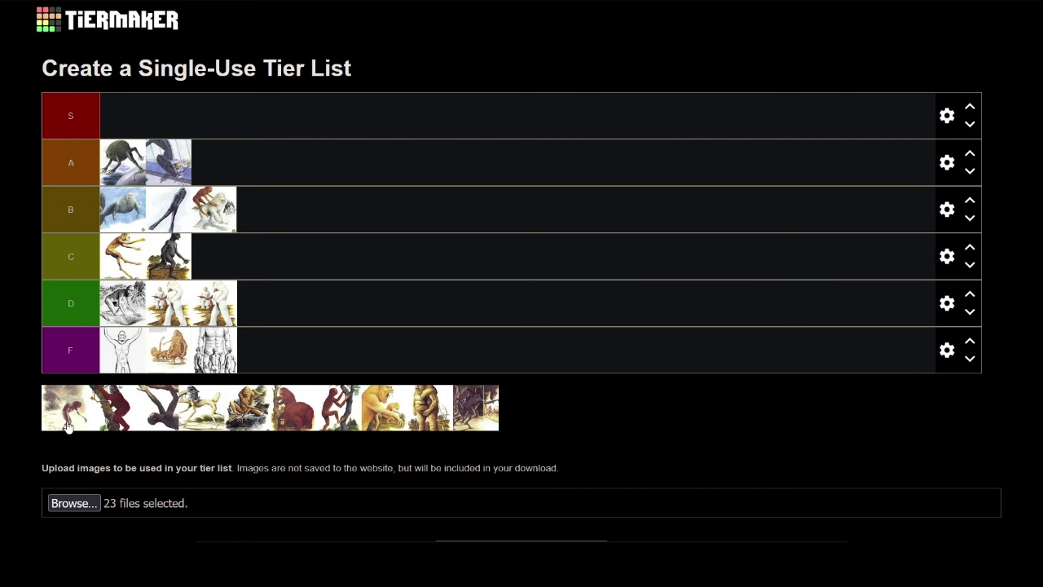
pyautogui.moveTo(67, 426); pyautogui.dragTo(263, 322)
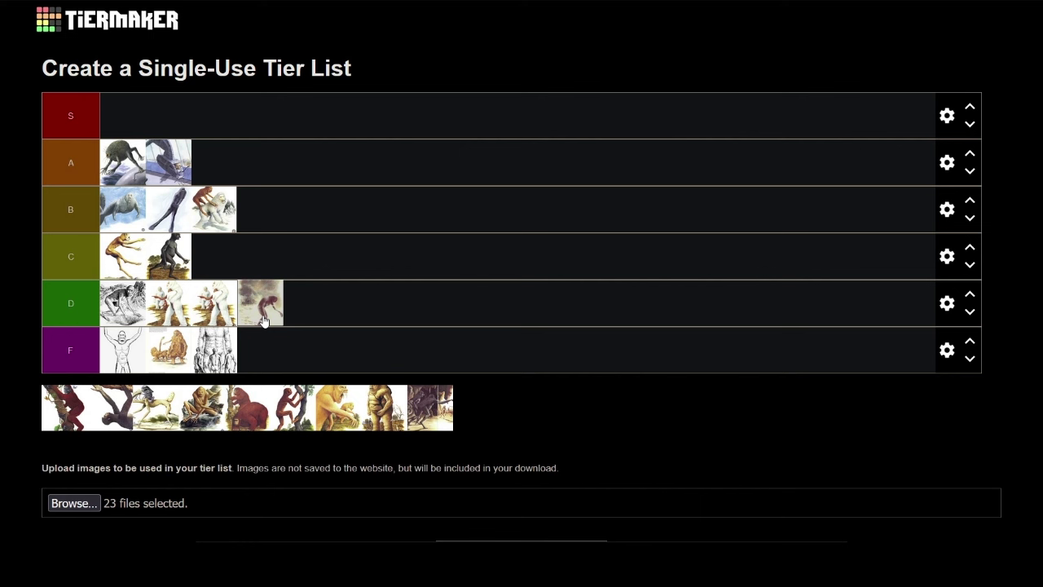
pyautogui.moveTo(263, 322); pyautogui.dragTo(277, 365)
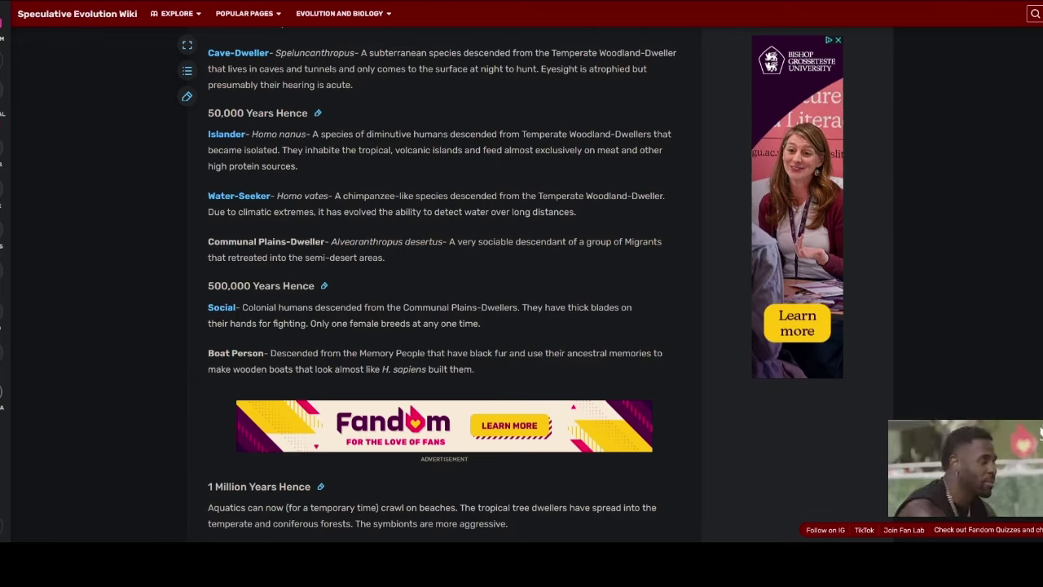
# Step: Scroll the wiki's Man After Man species list and open the Tropical Forest-Dweller article
pyautogui.moveTo(230, 83)
pyautogui.scroll(-5, 183, 251)
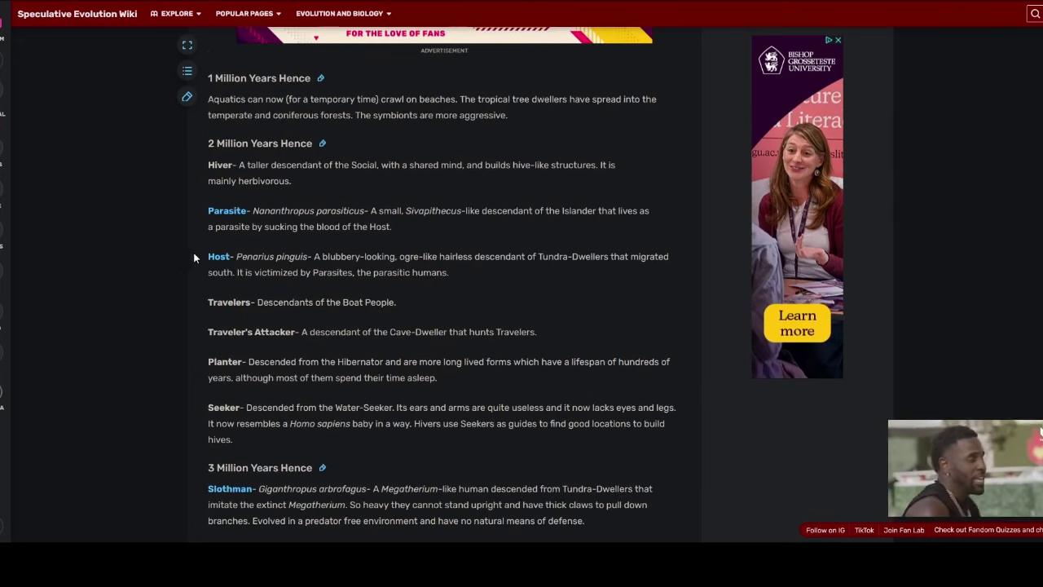
pyautogui.scroll(9, 195, 251)
pyautogui.scroll(12, 262, 251)
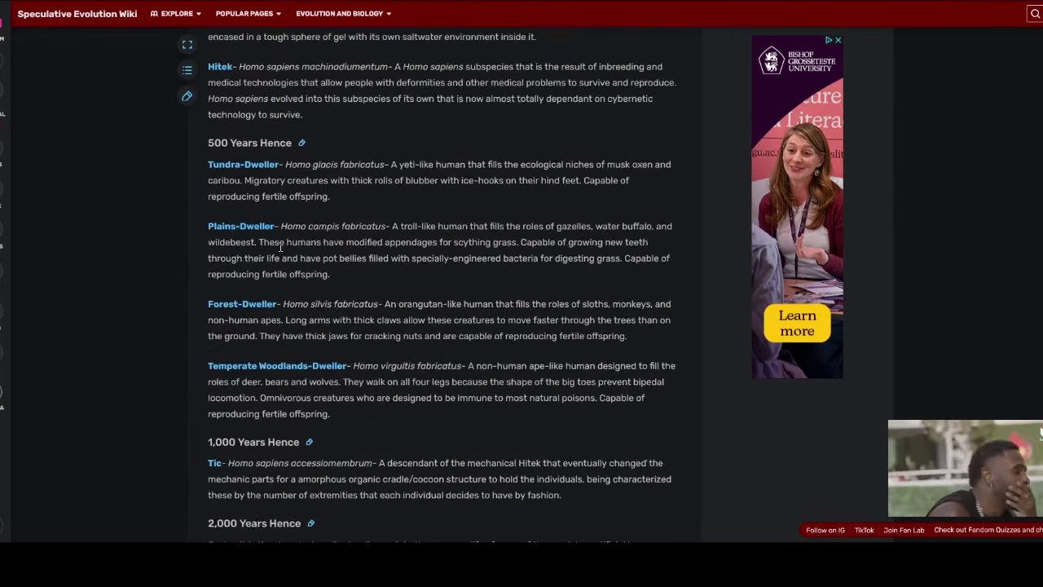
pyautogui.scroll(-4, 439, 247)
pyautogui.scroll(-1, 436, 253)
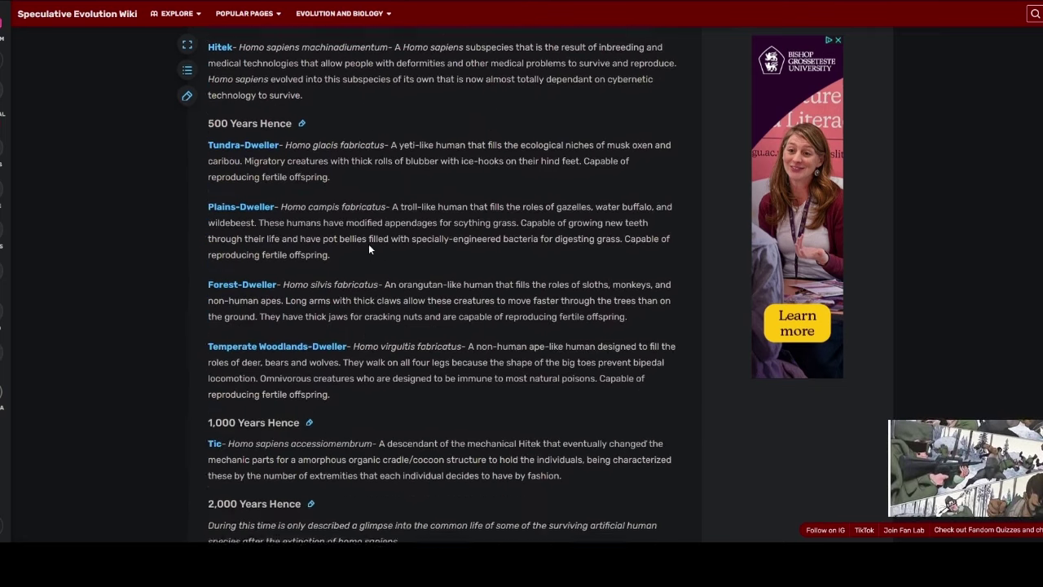
pyautogui.click(234, 266)
pyautogui.scroll(-5, 449, 260)
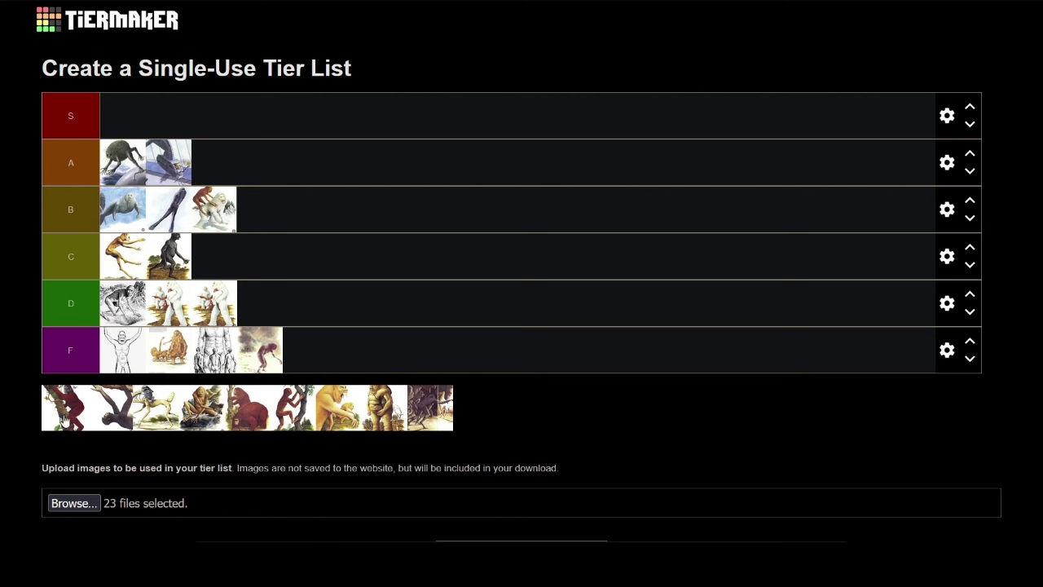
# Step: Rank the red tree-climbing ape at the end of tier B, then scroll through the wiki's species entries
pyautogui.moveTo(63, 419); pyautogui.dragTo(279, 214)
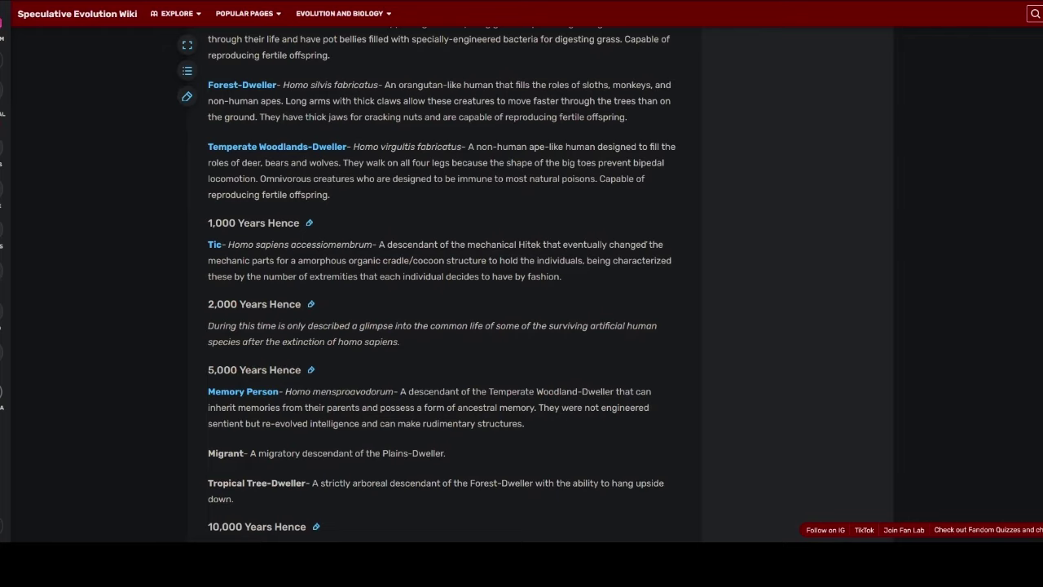
pyautogui.scroll(-9, 301, 337)
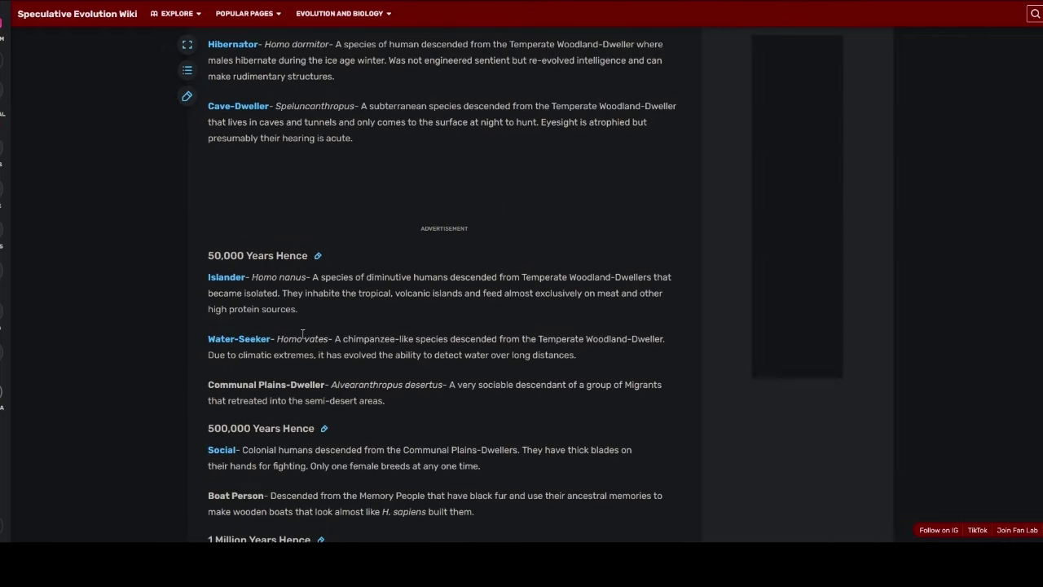
pyautogui.scroll(-5, 301, 333)
pyautogui.scroll(-6, 302, 334)
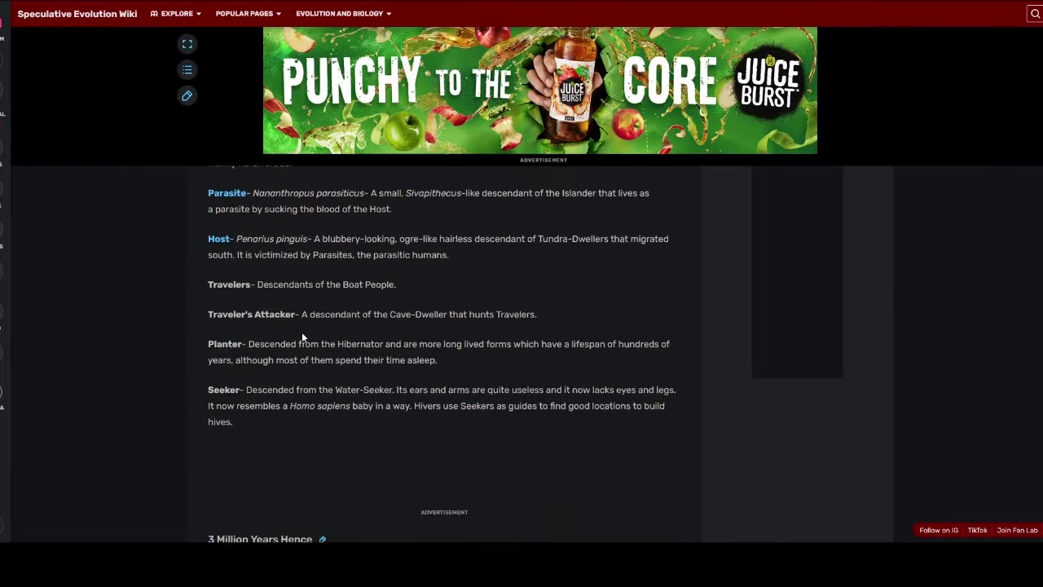
pyautogui.scroll(10, 301, 332)
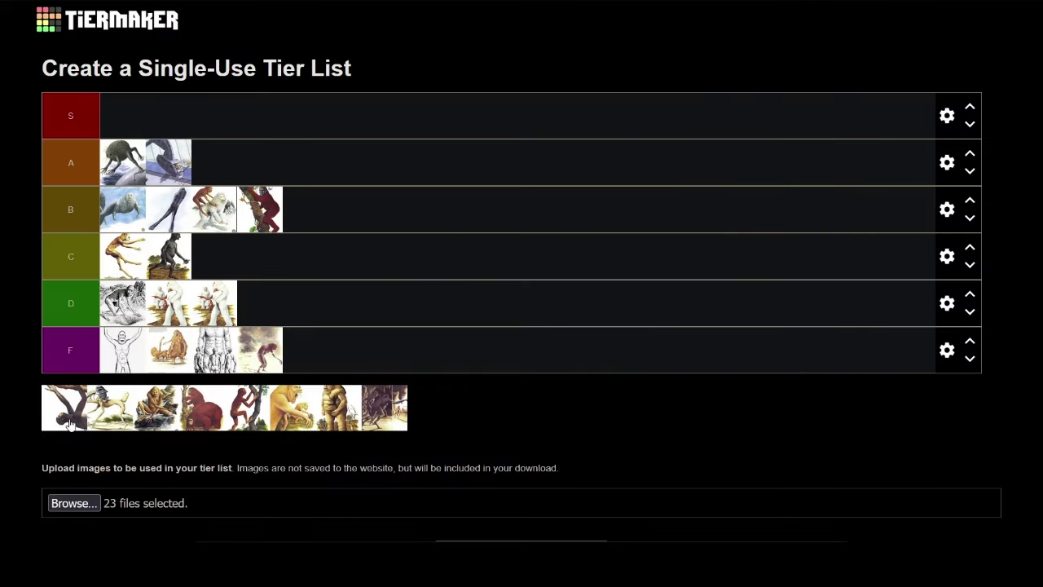
# Step: Rank the dark swinging figure in F, the pale four-legged creature in S, and the crouching brown figure in C
pyautogui.moveTo(60, 430); pyautogui.dragTo(330, 365)
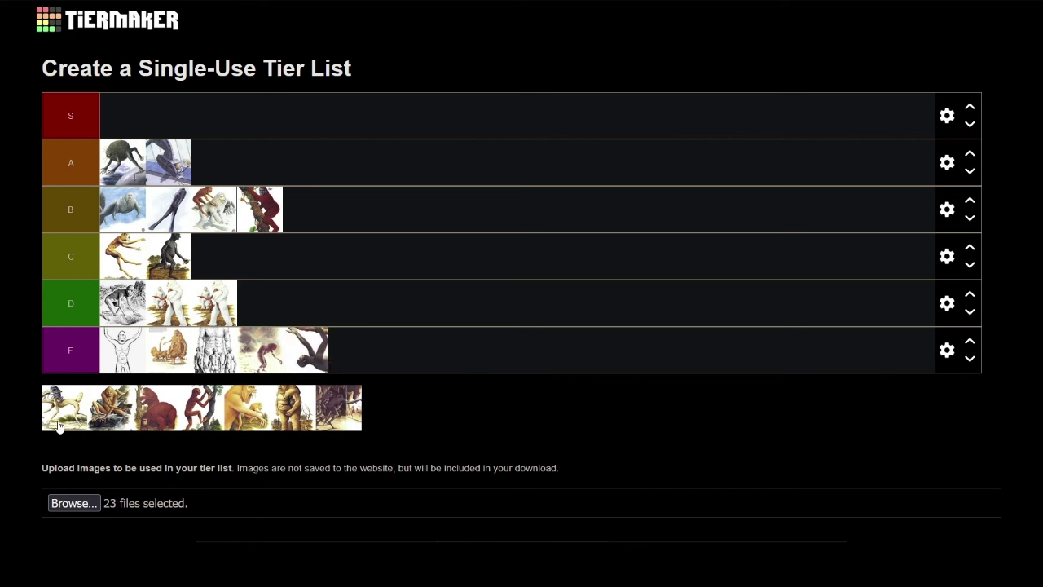
pyautogui.moveTo(58, 425); pyautogui.dragTo(456, 246)
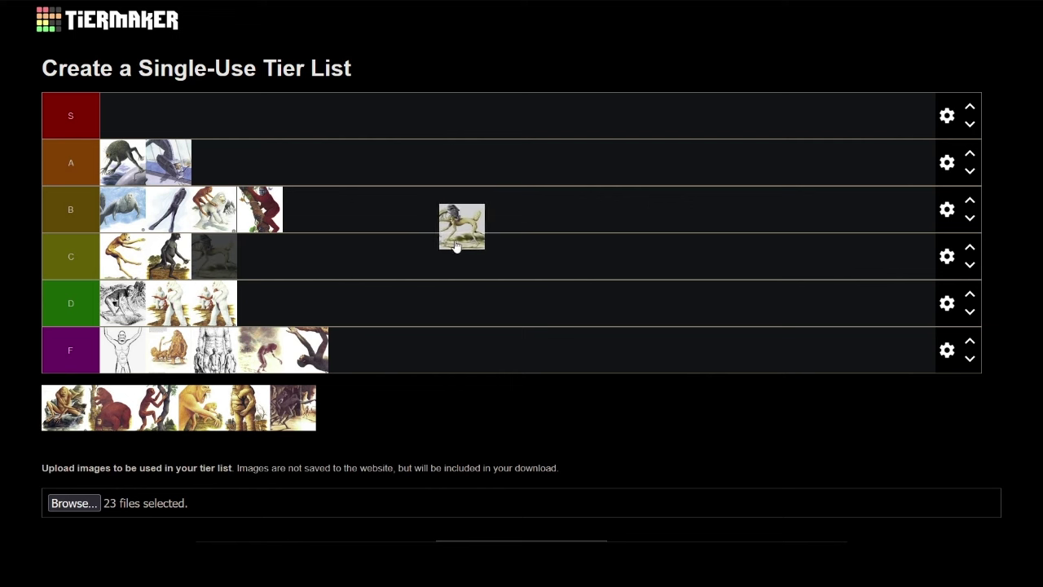
pyautogui.moveTo(456, 246); pyautogui.dragTo(501, 252)
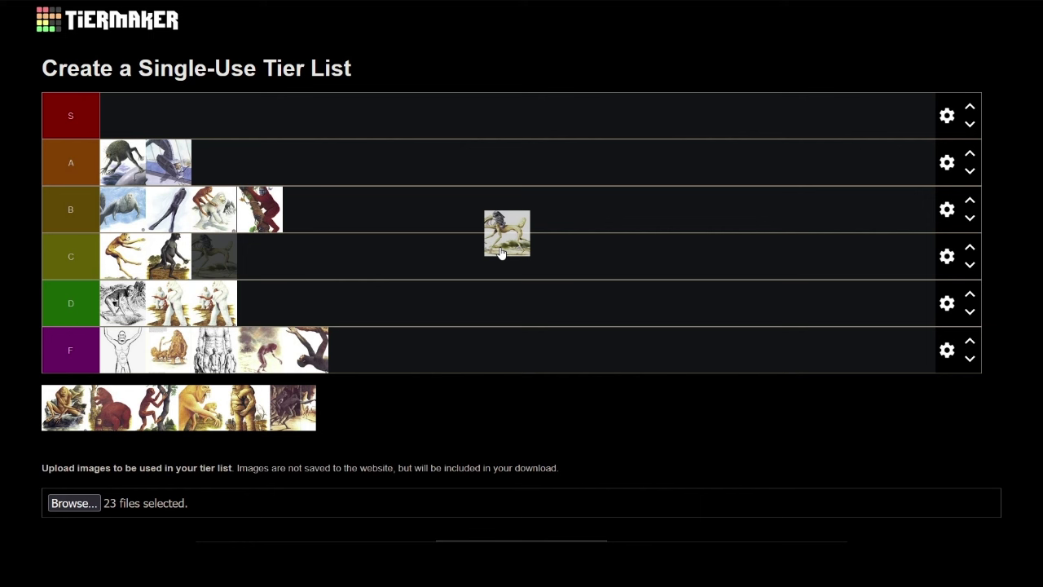
pyautogui.moveTo(501, 254)
pyautogui.mouseDown()
pyautogui.moveTo(513, 273)
pyautogui.moveTo(498, 267)
pyautogui.mouseUp()
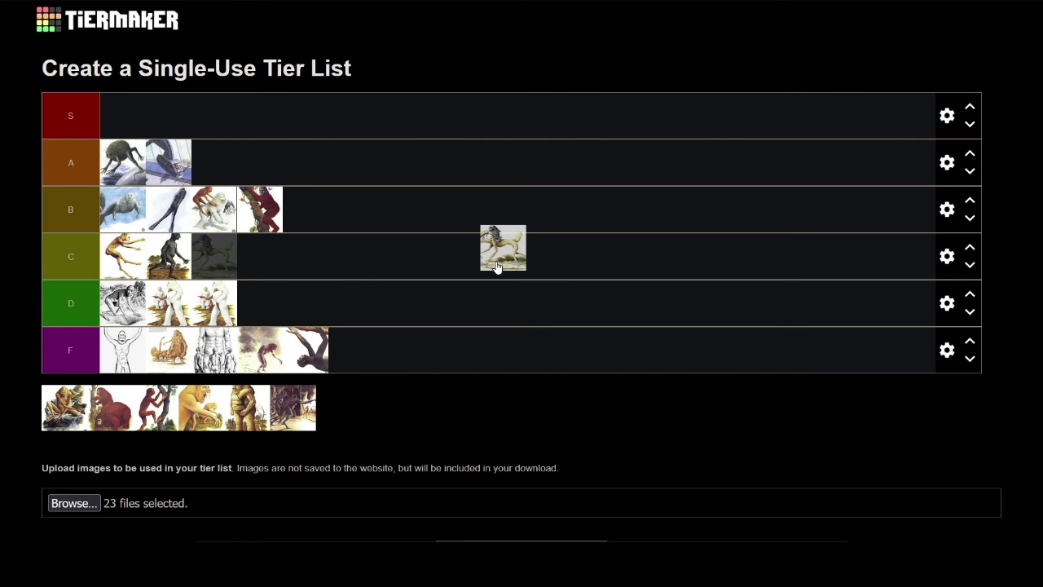
pyautogui.moveTo(498, 268); pyautogui.dragTo(422, 255)
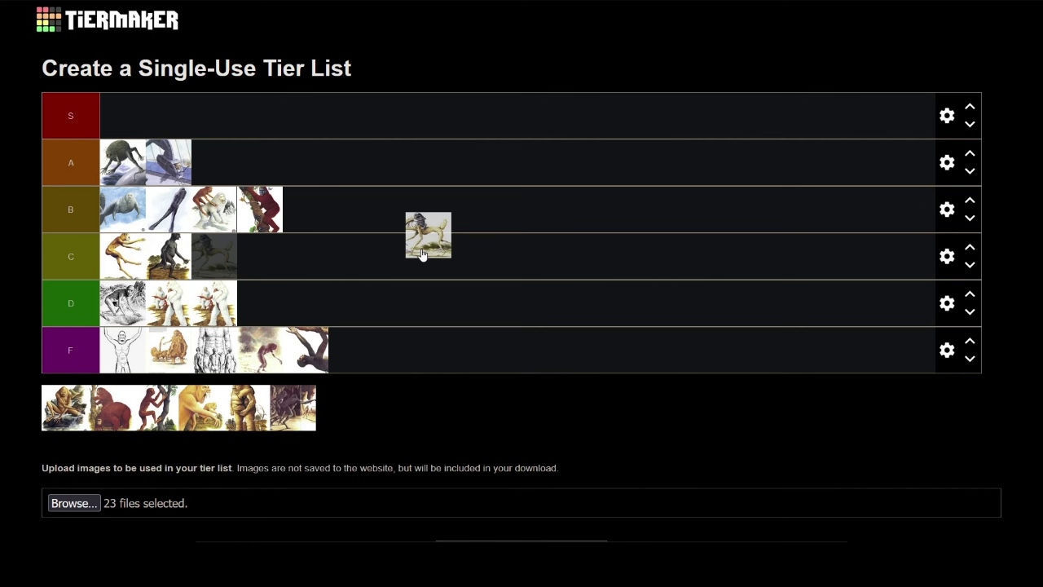
pyautogui.moveTo(422, 254); pyautogui.dragTo(440, 264)
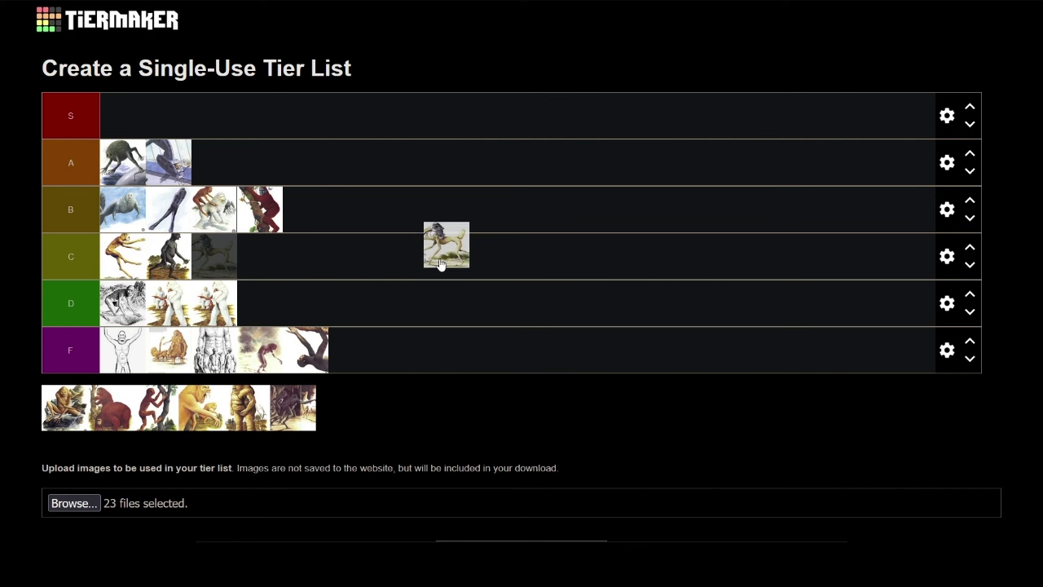
pyautogui.moveTo(440, 264); pyautogui.dragTo(118, 138)
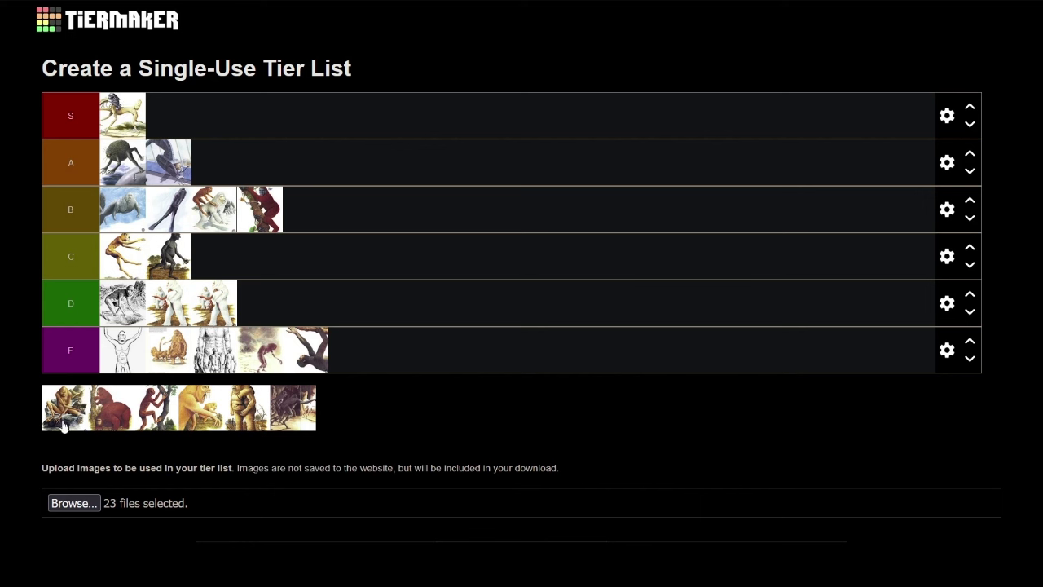
pyautogui.moveTo(63, 424); pyautogui.dragTo(268, 318)
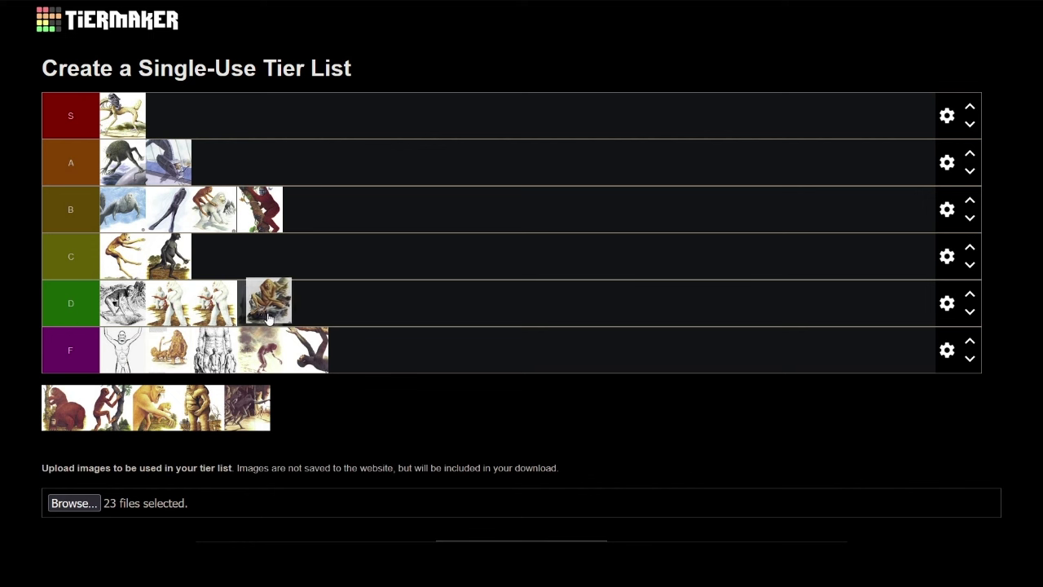
pyautogui.moveTo(268, 319); pyautogui.dragTo(252, 265)
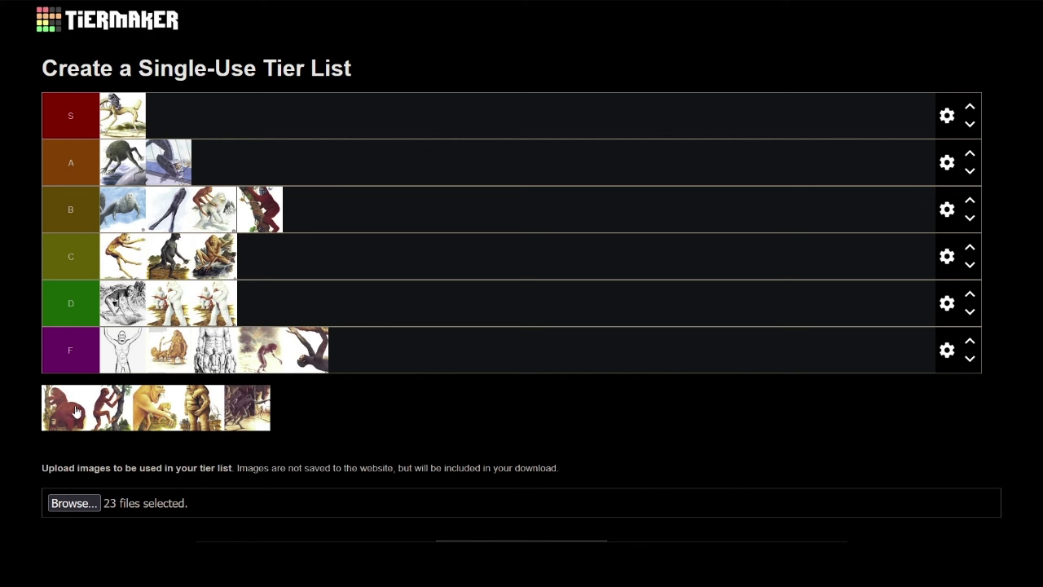
# Step: Rank the red orangutan-like ape at the end of tier A and the red tree-climbing ape in tier D
pyautogui.moveTo(152, 416); pyautogui.dragTo(155, 414)
pyautogui.moveTo(75, 423); pyautogui.dragTo(226, 179)
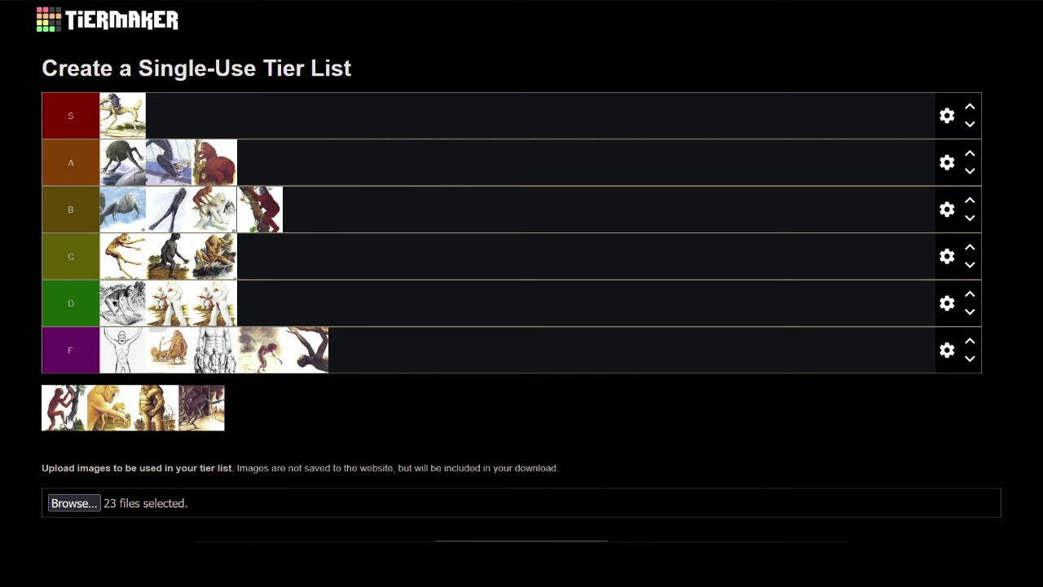
pyautogui.moveTo(63, 420); pyautogui.dragTo(286, 307)
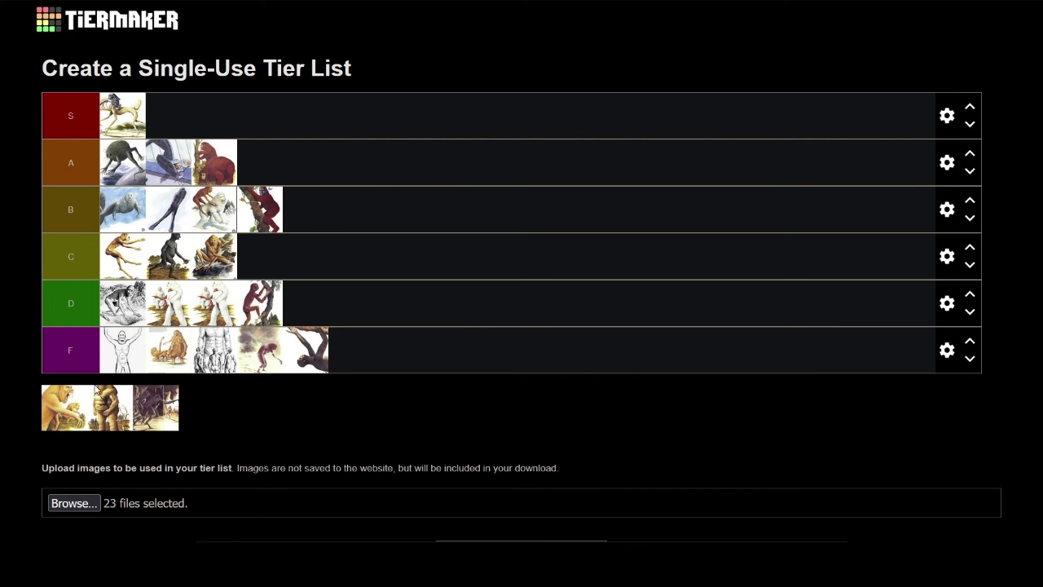
# Step: Add the golden ape image to the end of tier A and the next pool image to tier F
pyautogui.moveTo(73, 422); pyautogui.dragTo(73, 420)
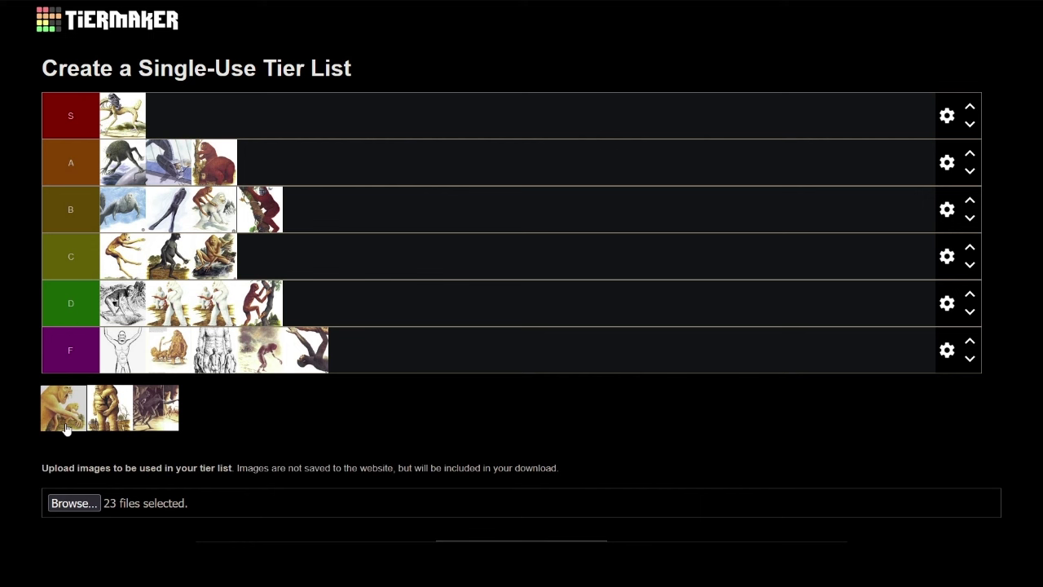
pyautogui.moveTo(66, 430); pyautogui.dragTo(273, 181)
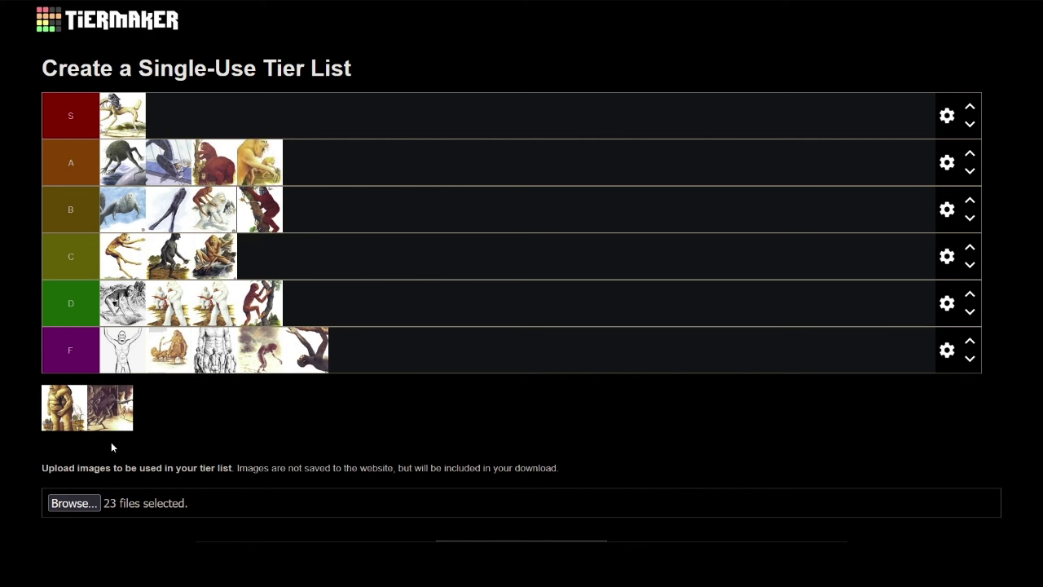
pyautogui.moveTo(67, 428); pyautogui.dragTo(383, 364)
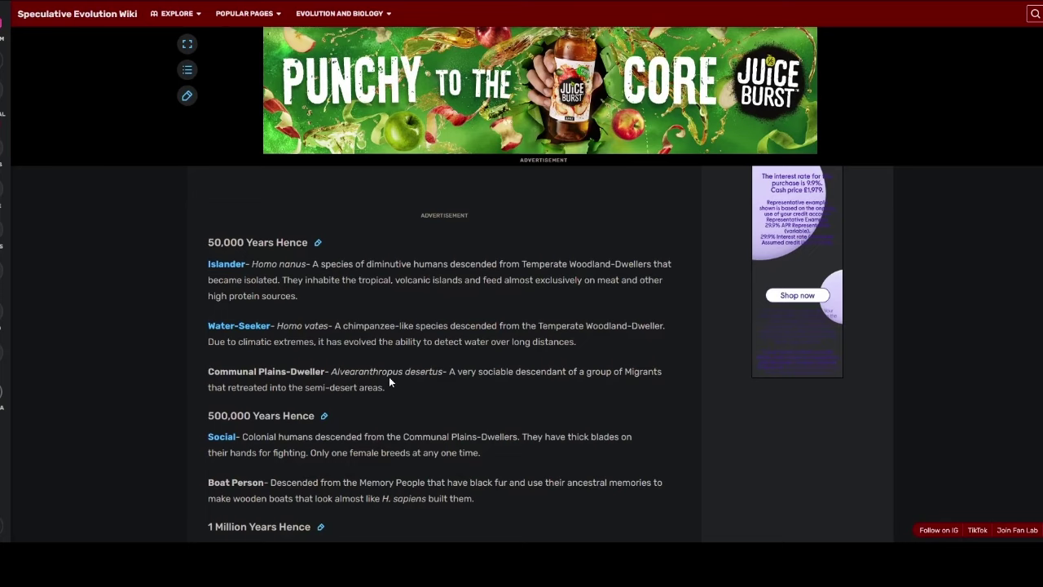
# Step: Read the Socials article linked from the 500,000 Years Hence section, then go back
pyautogui.scroll(-2, 312, 366)
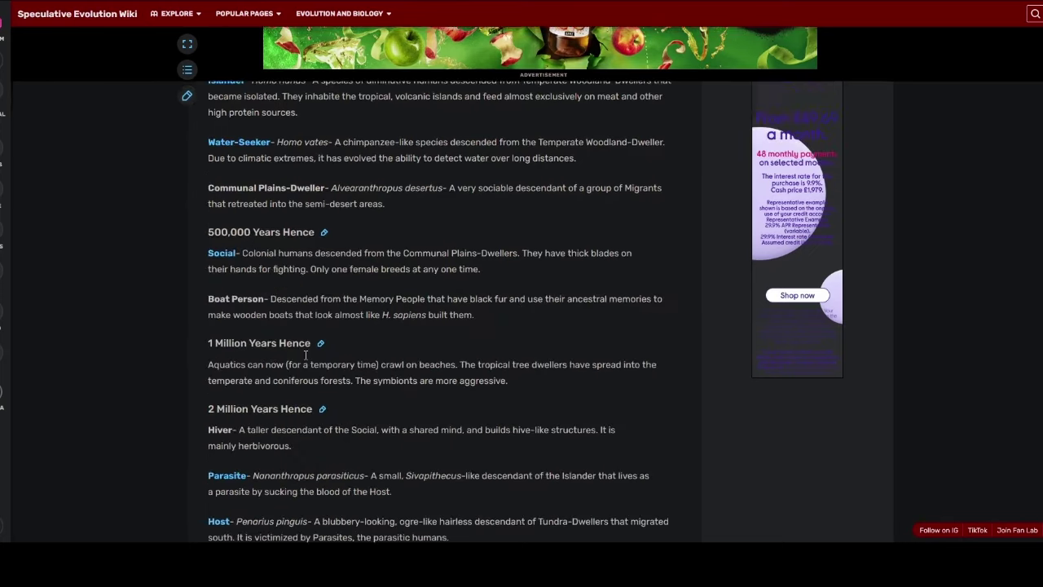
pyautogui.click(224, 323)
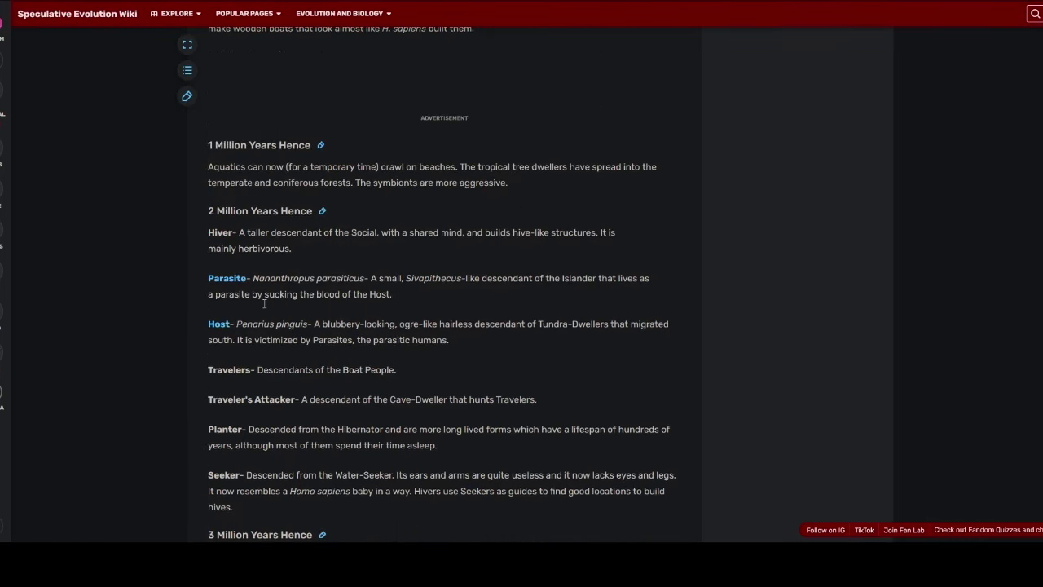
pyautogui.scroll(2, 323, 198)
pyautogui.scroll(3, 189, 123)
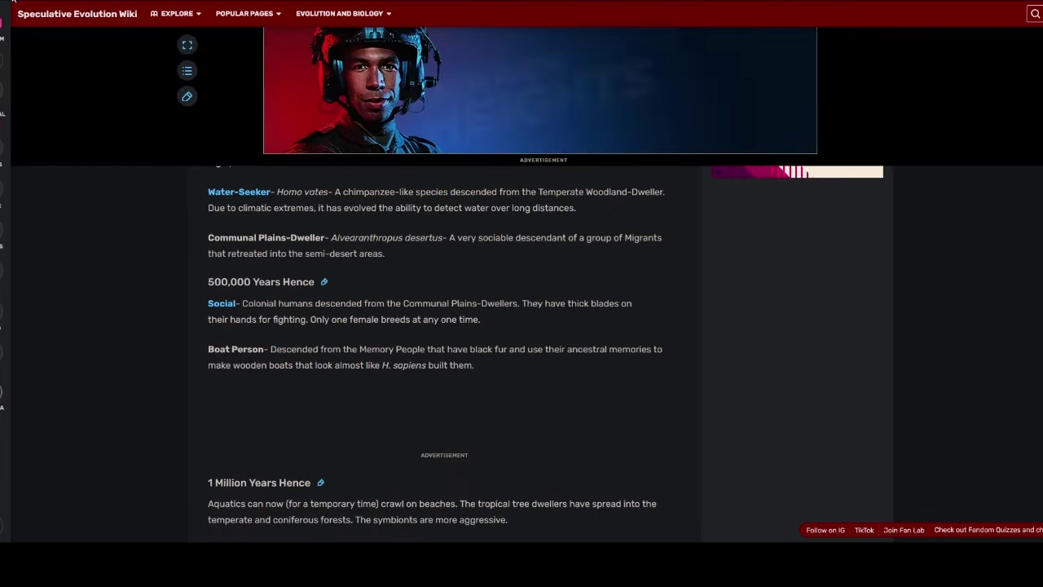
pyautogui.hotkey('alt', 'Left')
pyautogui.scroll(-3, 481, 283)
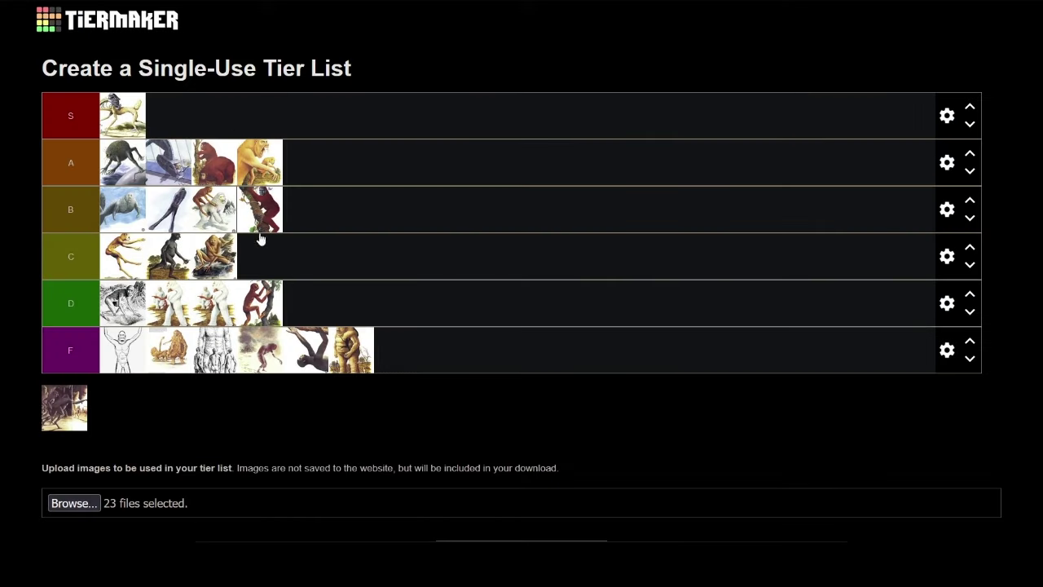
# Step: Drag the last unranked species thumbnail to the end of tier F
pyautogui.moveTo(79, 420); pyautogui.dragTo(426, 368)
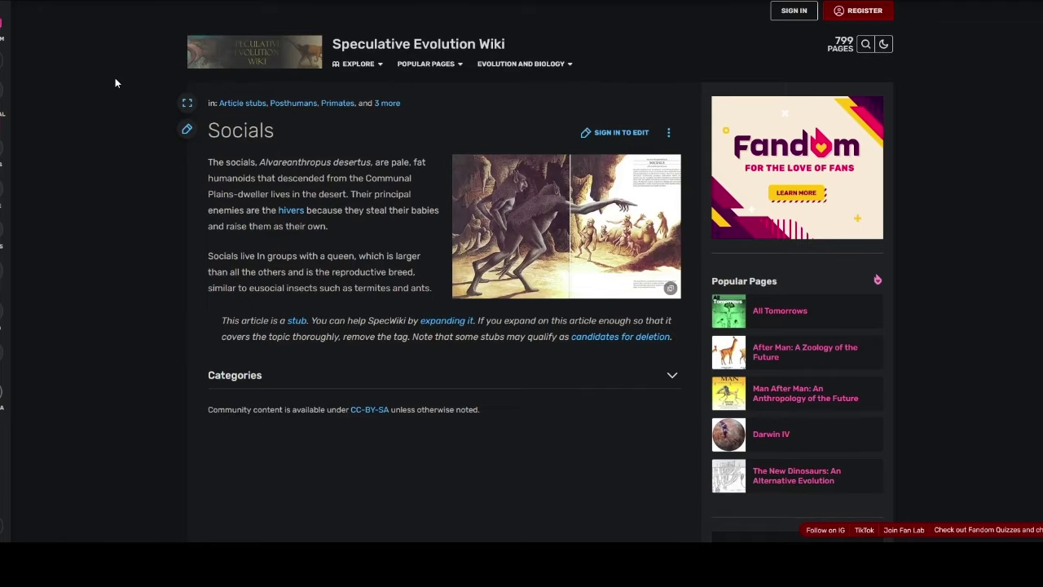
# Step: Return to the Man After Man article and review its entries through 5 Million Years Hence
pyautogui.hotkey('alt', 'Left')
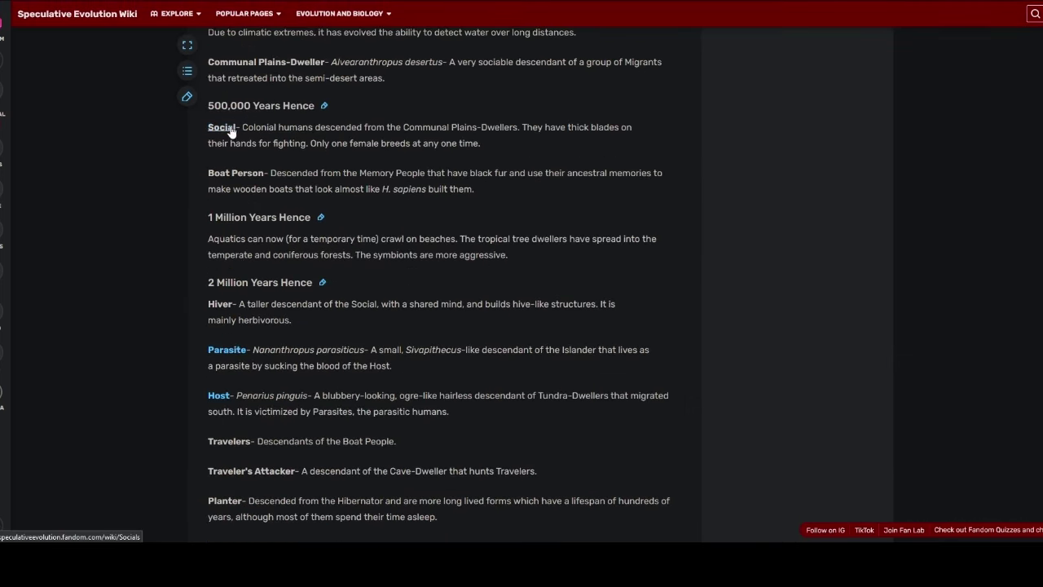
pyautogui.scroll(-3, 403, 322)
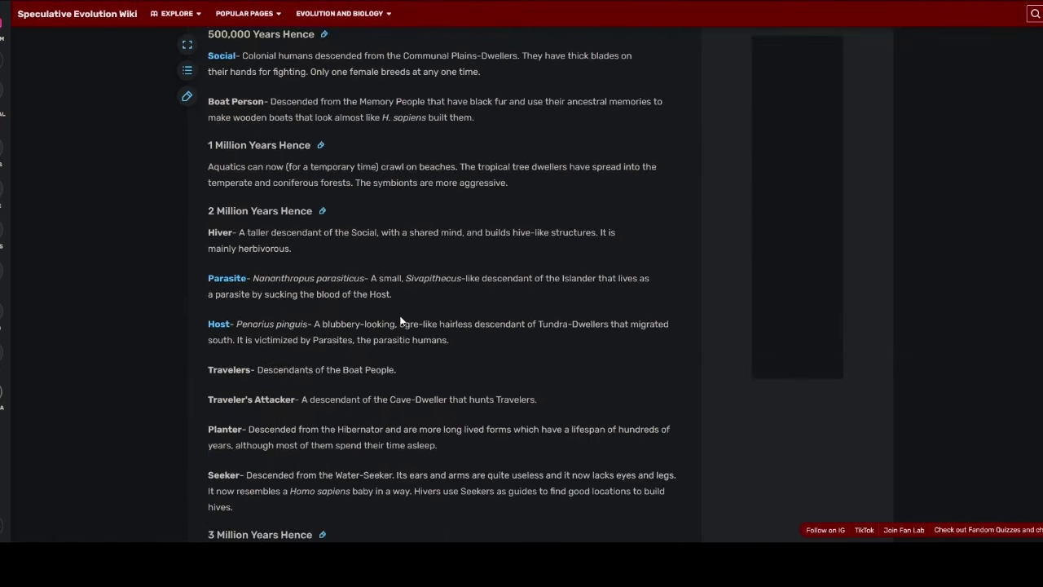
pyautogui.scroll(-10, 397, 316)
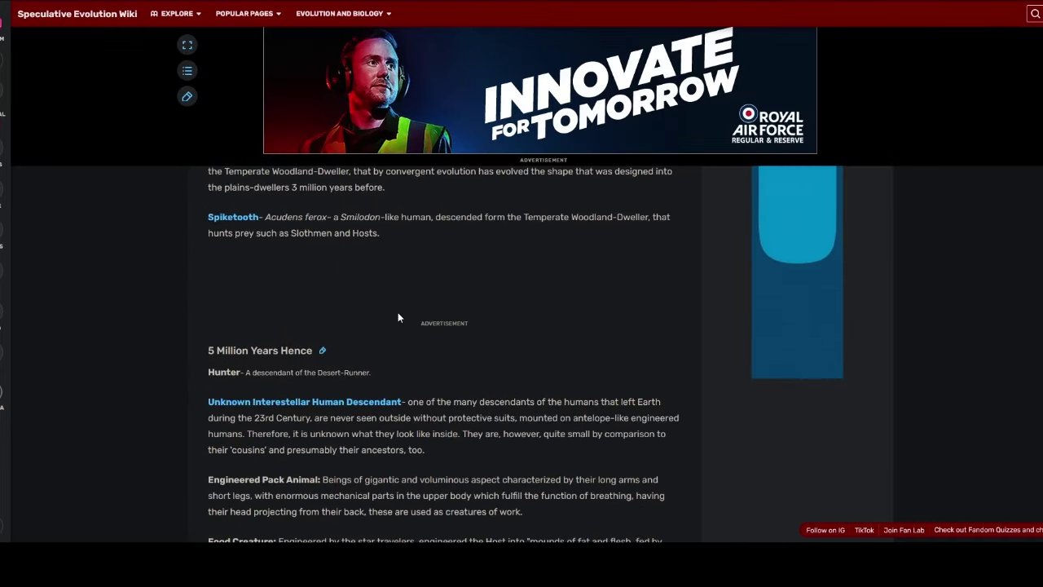
pyautogui.scroll(-1, 398, 317)
pyautogui.scroll(3, 398, 317)
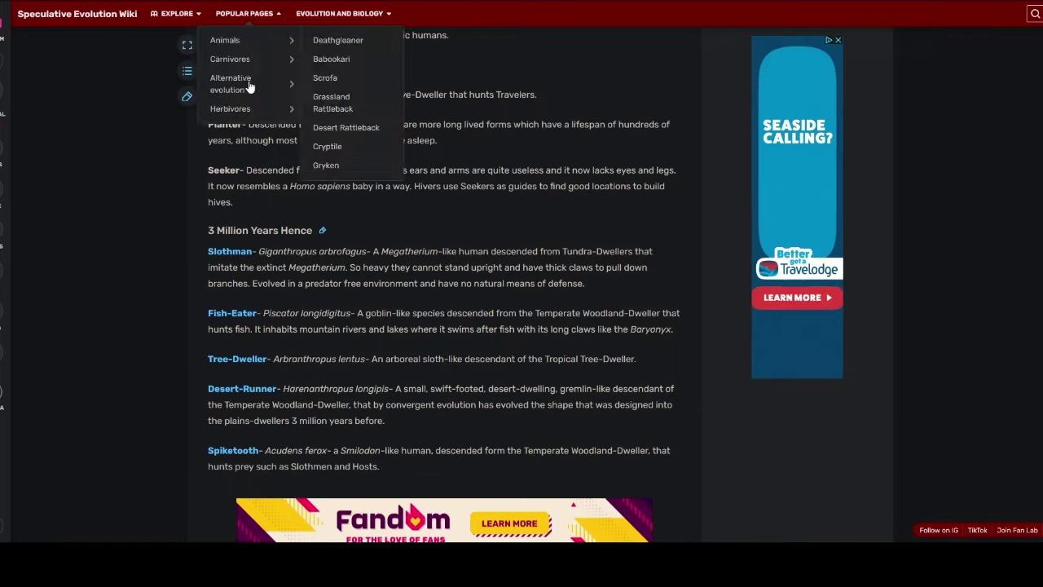
pyautogui.scroll(3, 476, 290)
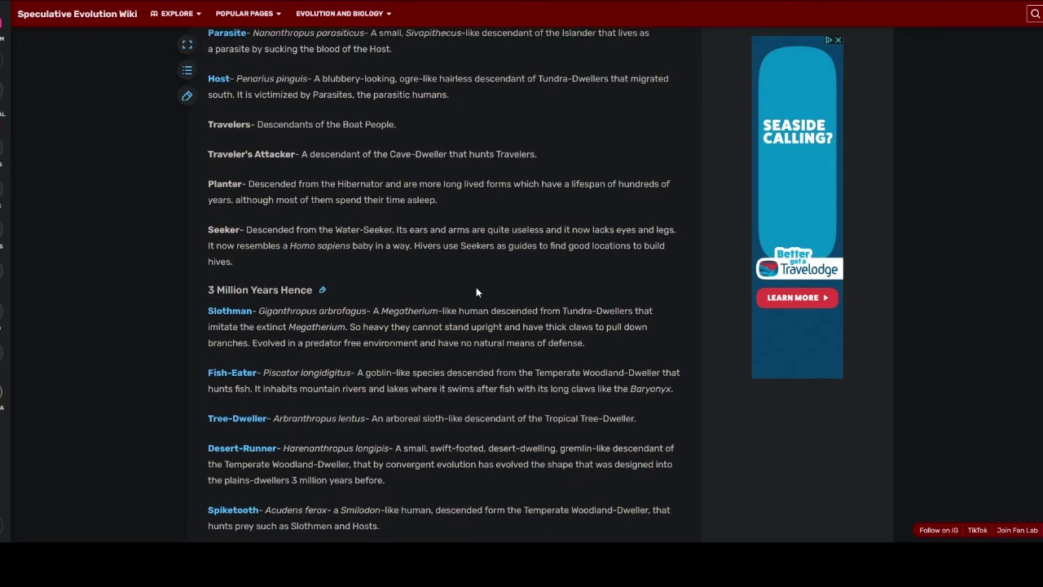
pyautogui.scroll(3, 476, 286)
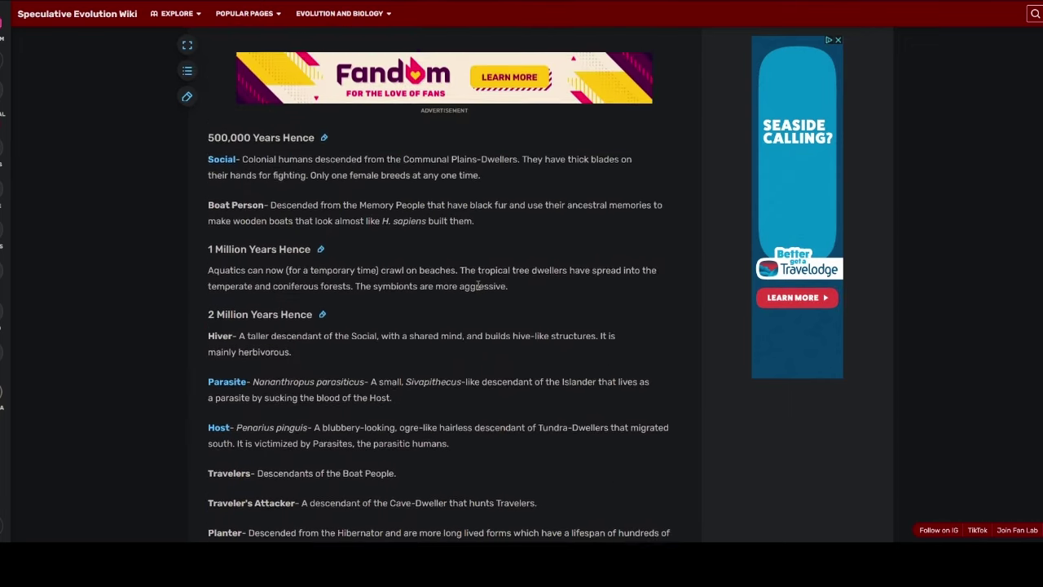
pyautogui.scroll(-6, 476, 287)
pyautogui.scroll(-5, 478, 286)
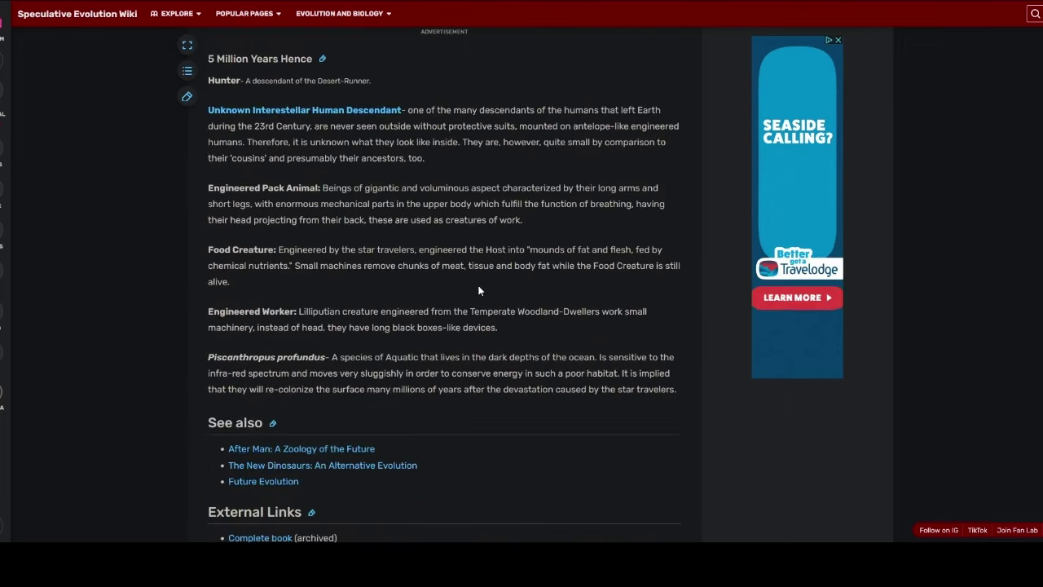
pyautogui.scroll(2, 479, 290)
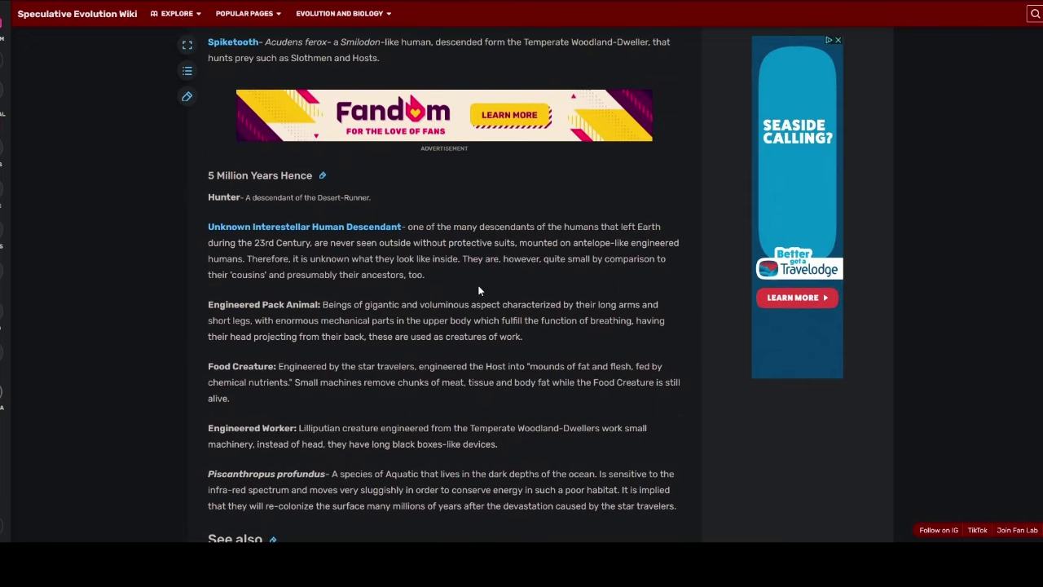
pyautogui.scroll(-1, 479, 289)
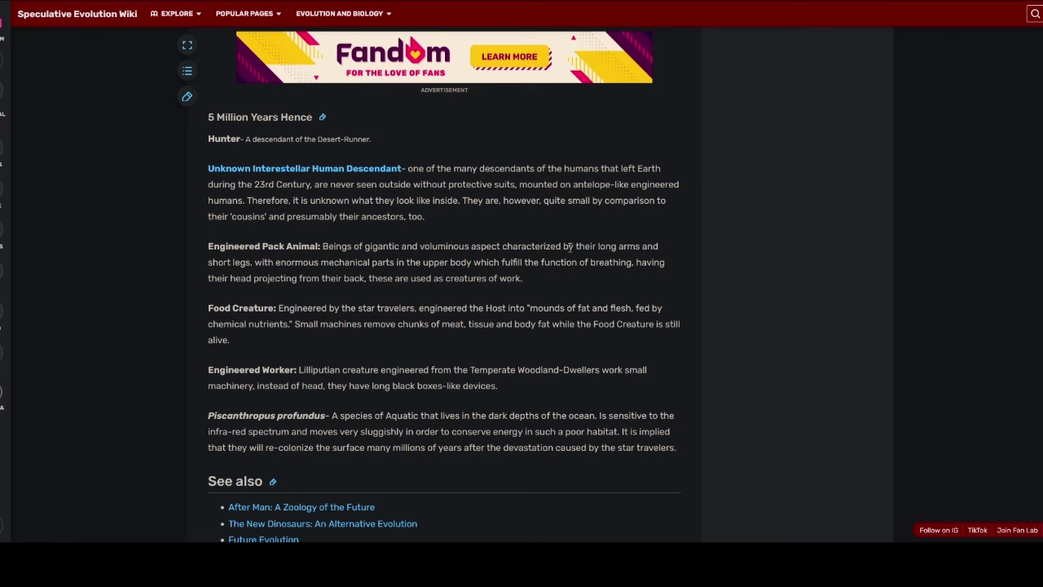
pyautogui.tripleClick(248, 246)
# Step: Clear the paragraph selection on the Man After Man article
pyautogui.click(188, 244)
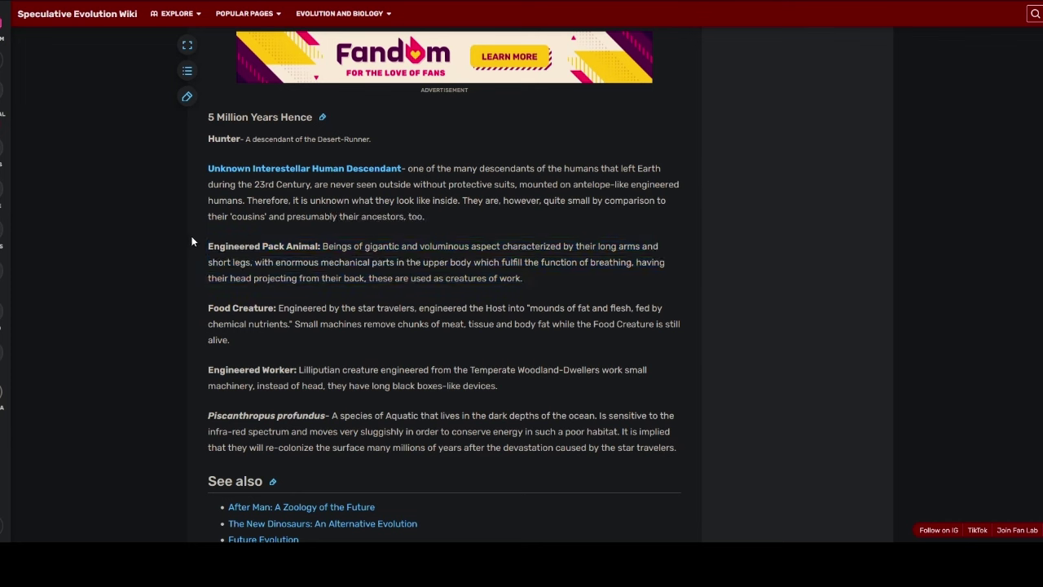